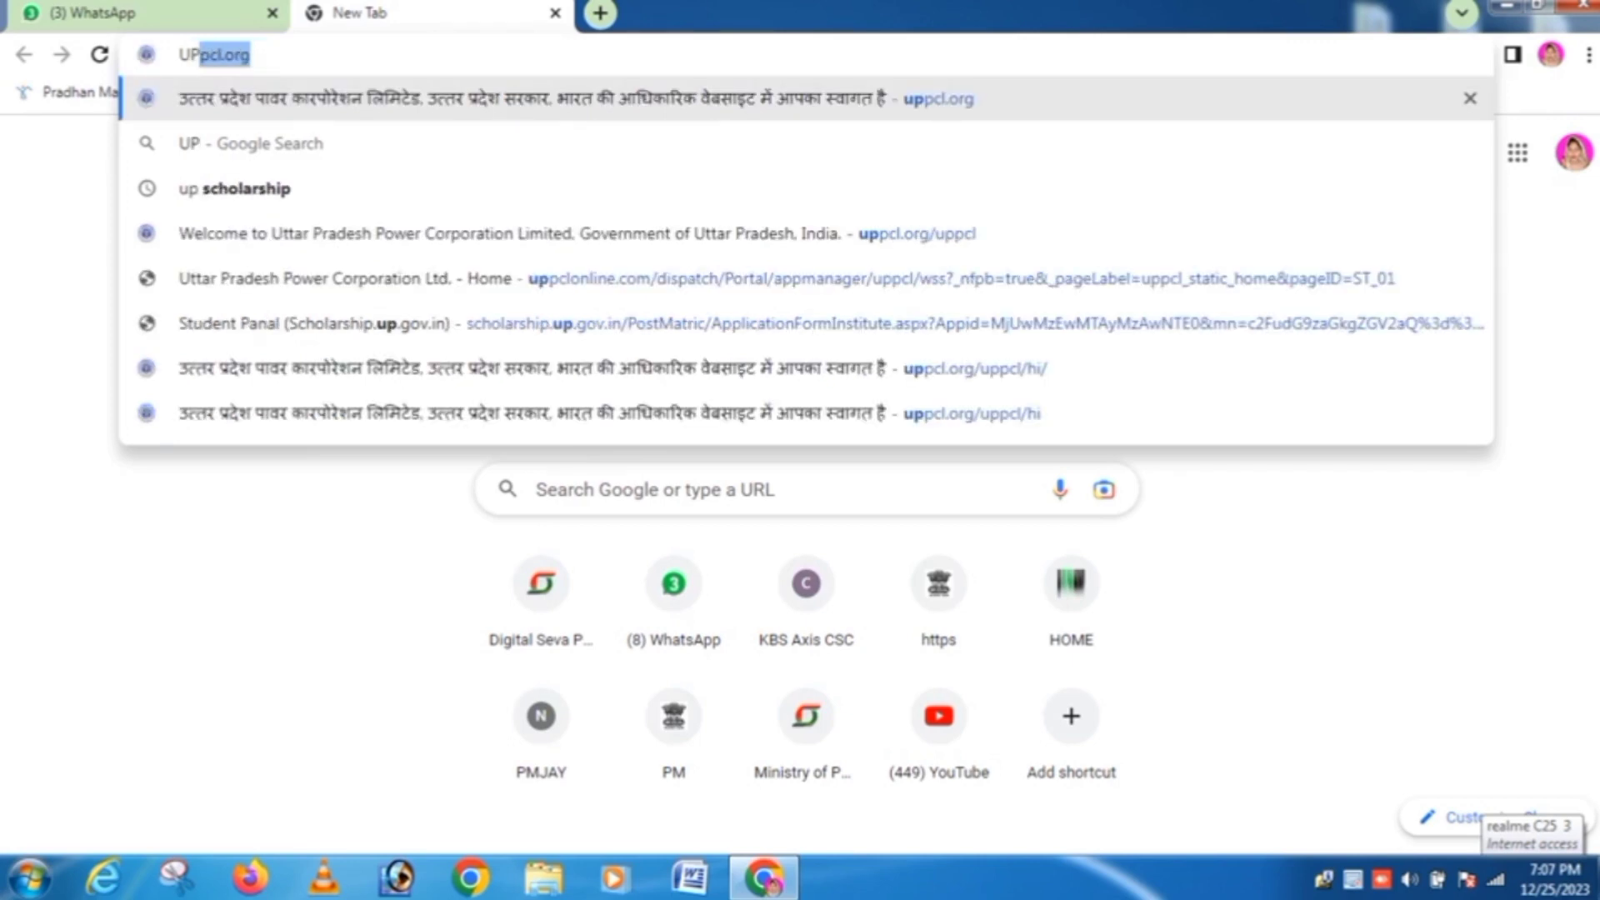
Step: Accept the uppcl.org autocomplete in the address bar to load the UPPCL website
key(Right)
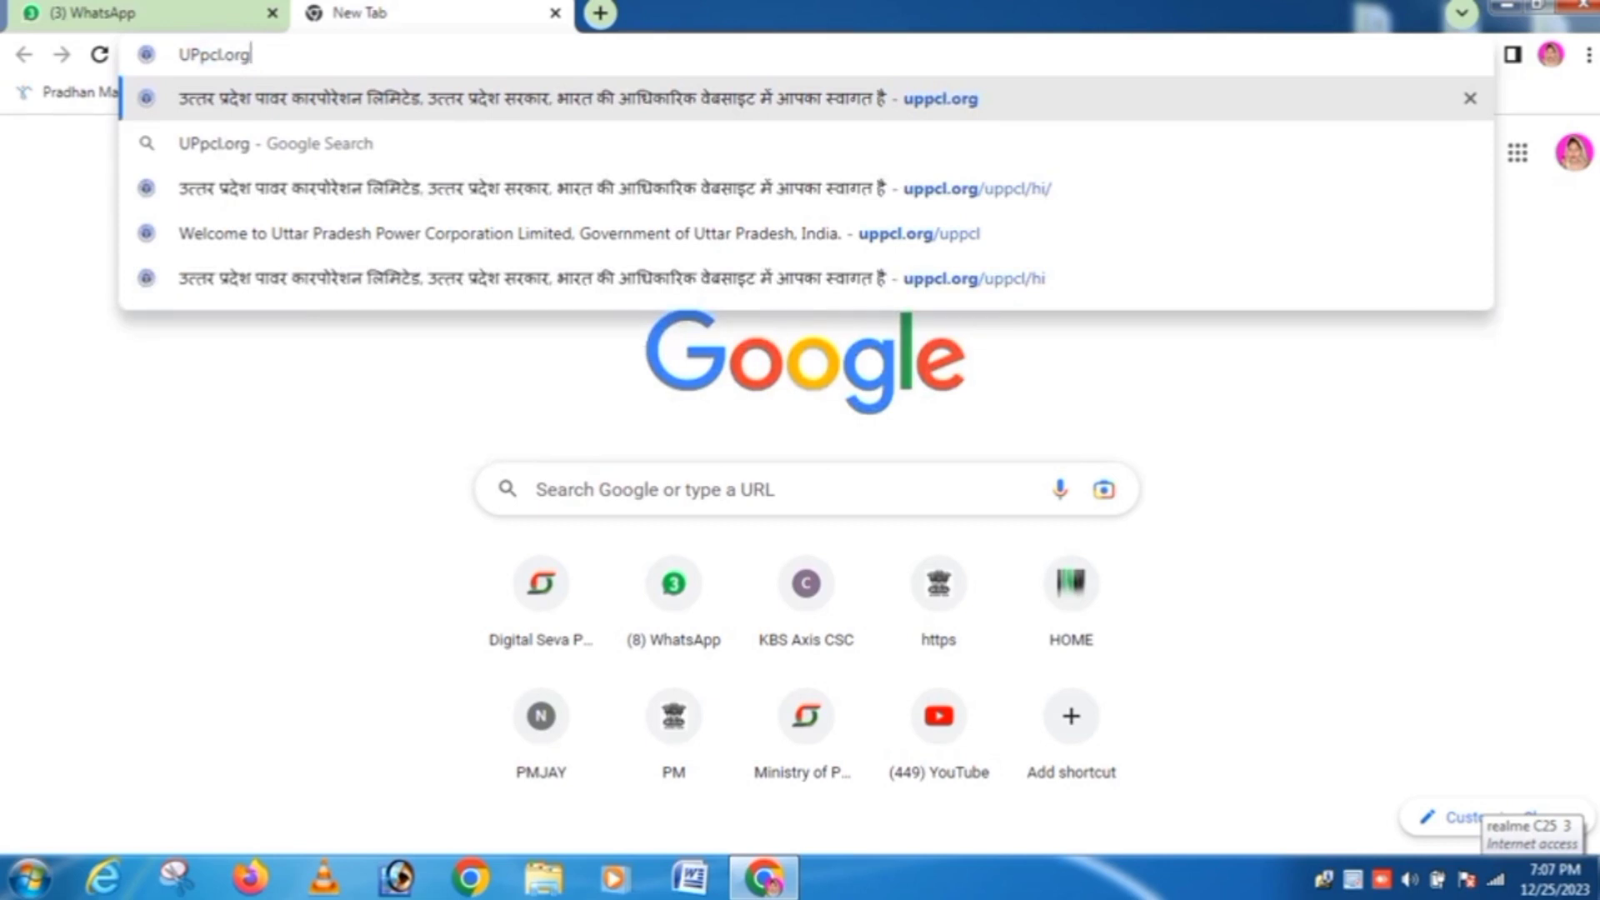
key(Return)
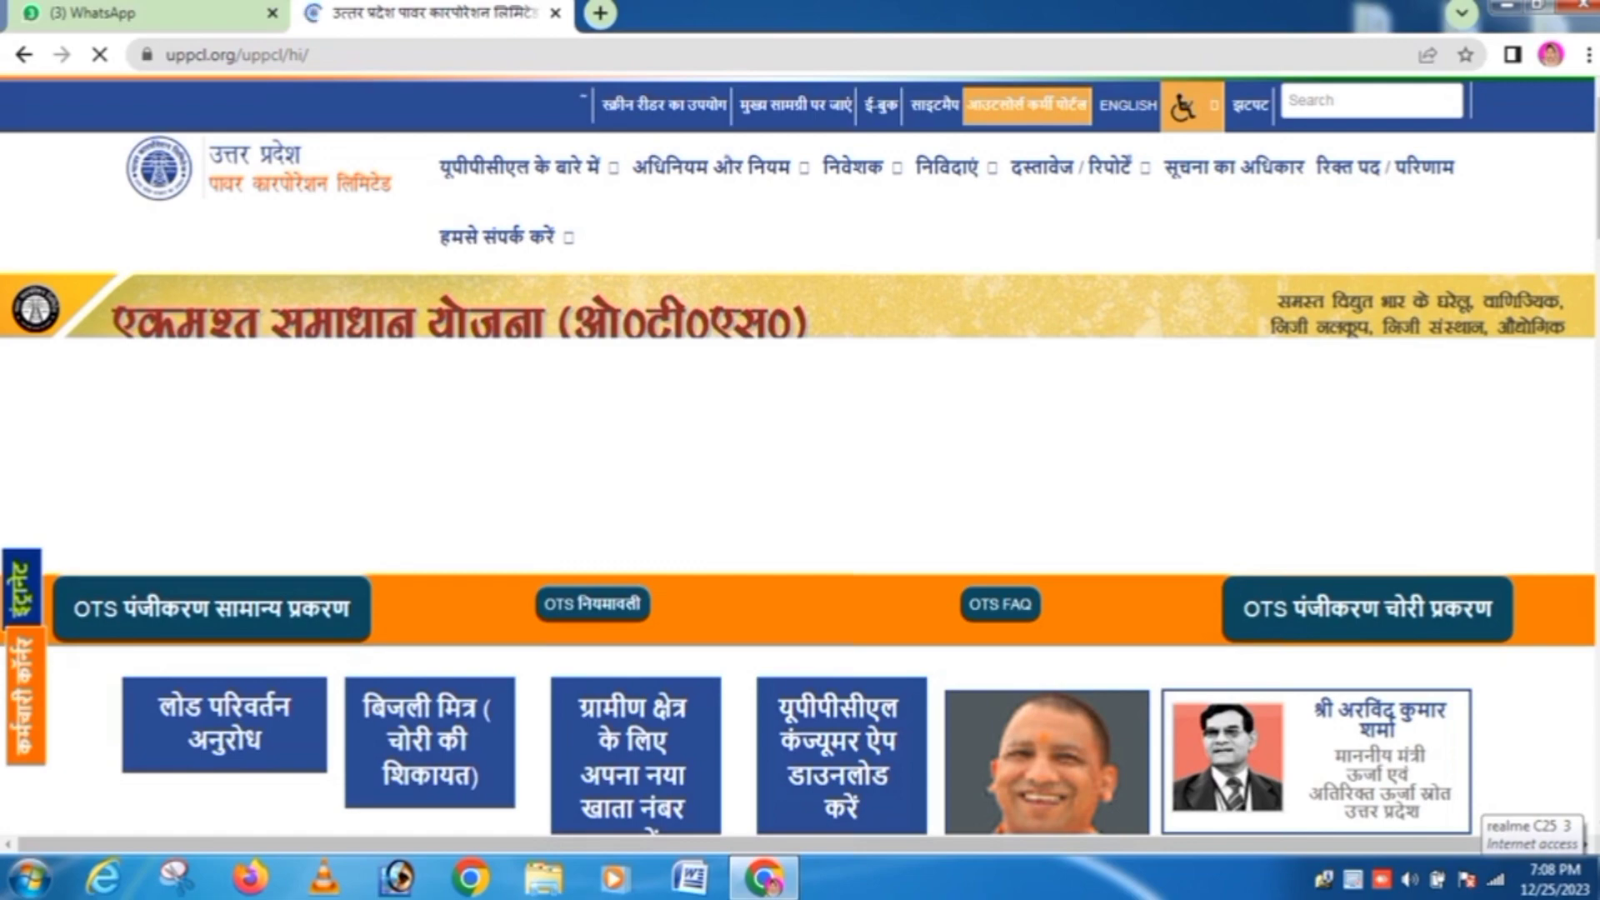
Step: Scroll down the UPPCL home page to look for the new account number tile
scroll(801, 455, down, 1)
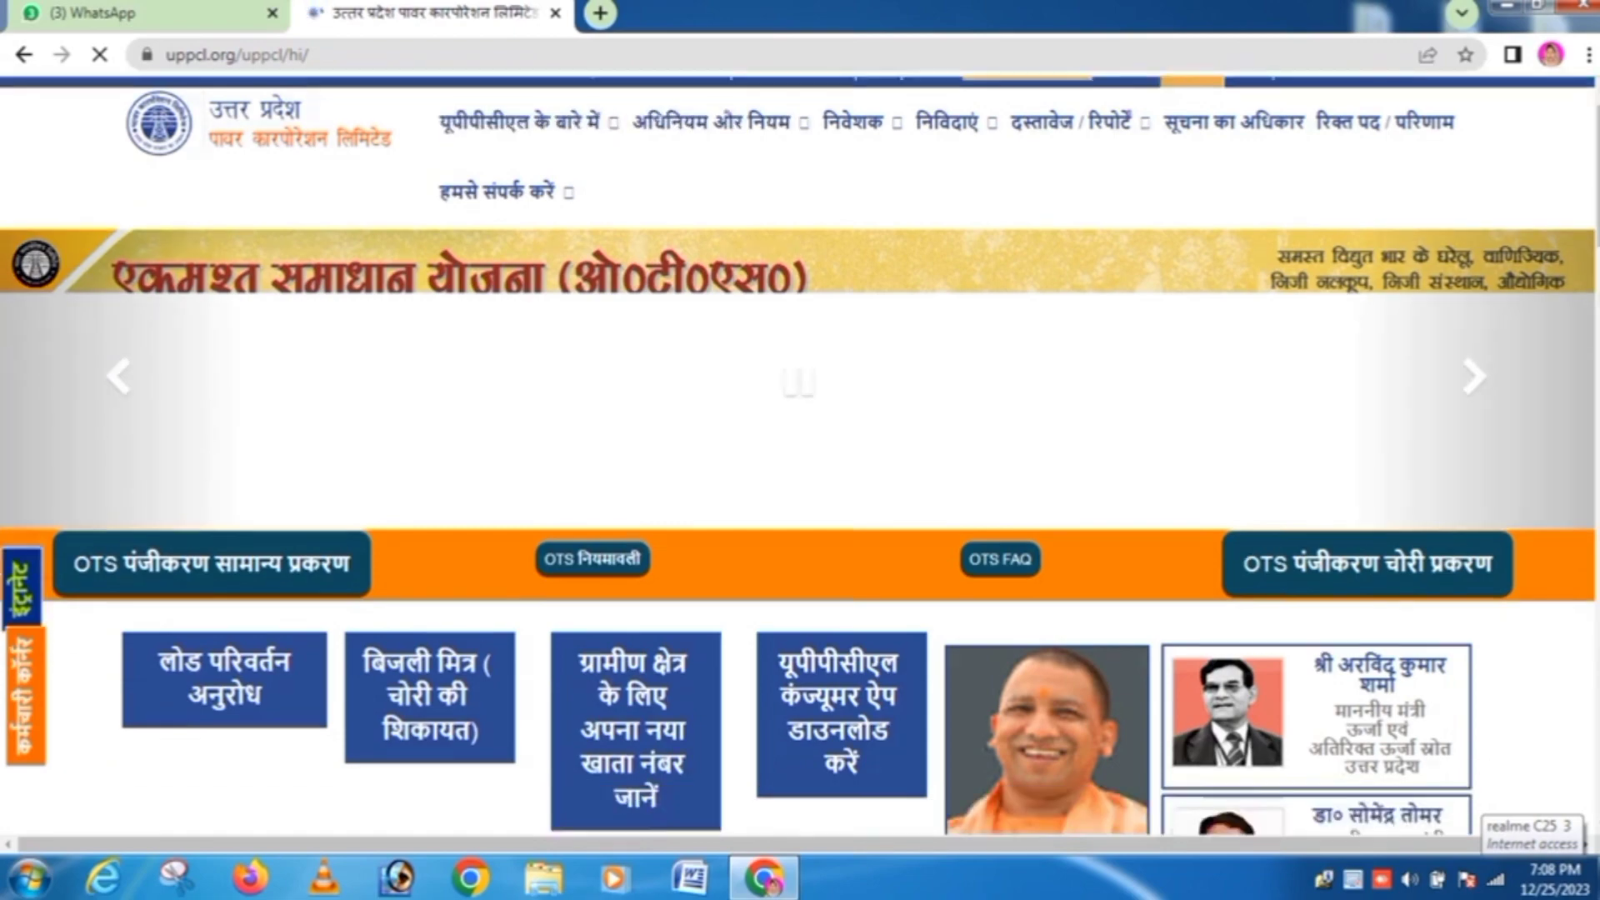
scroll(801, 455, down, 3)
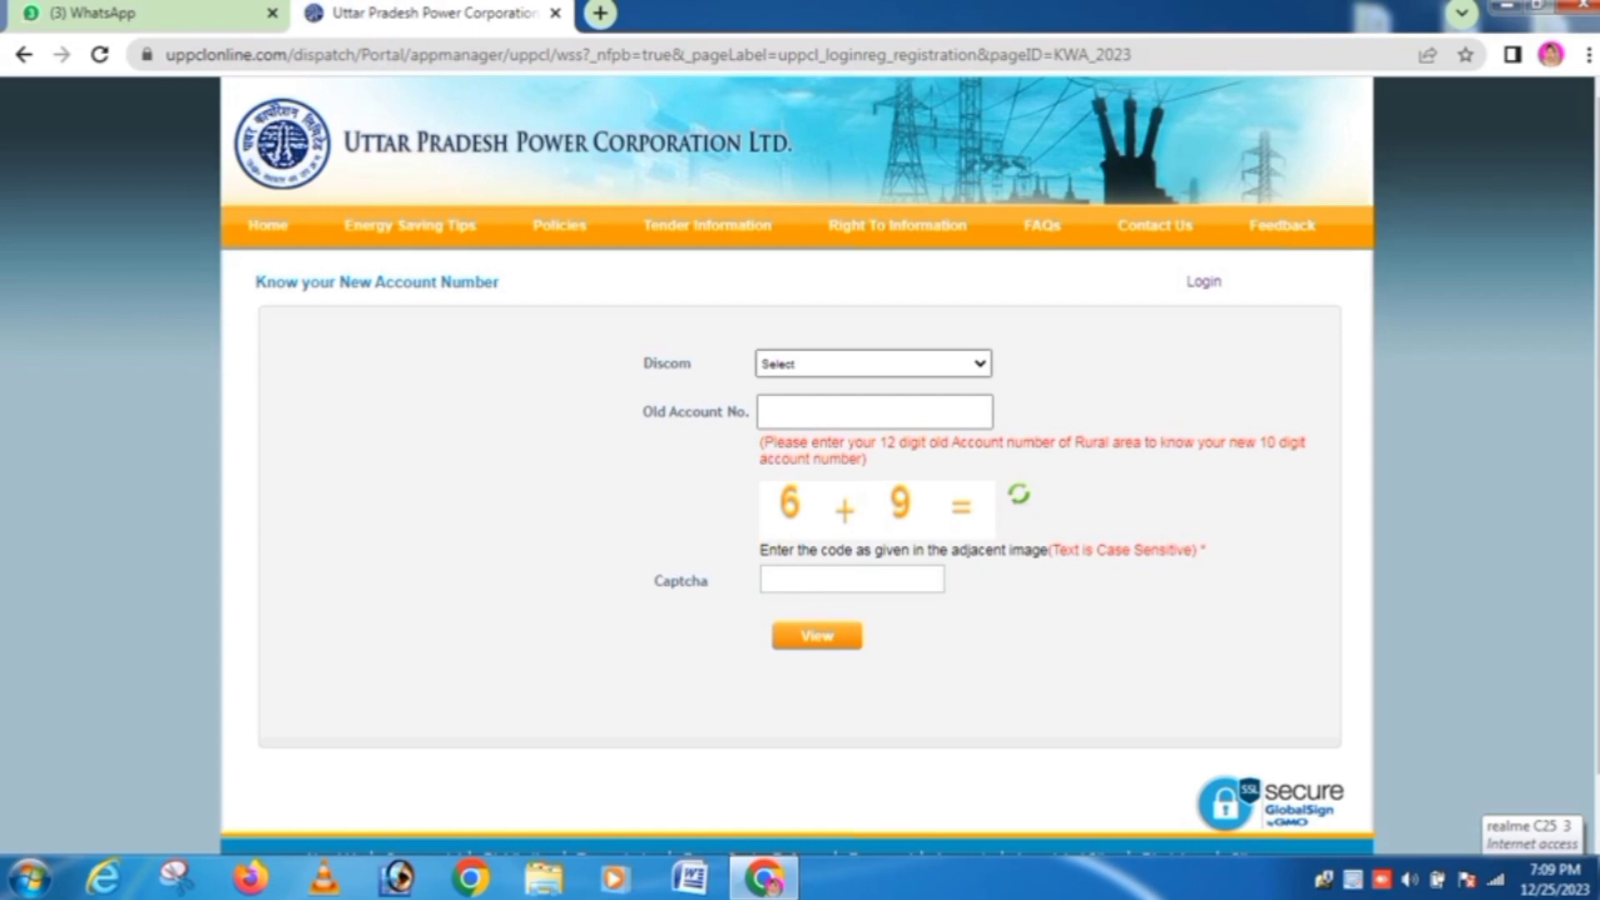
Step: Submit the lookup with discom Madhyanchal, the old 12-digit account number and the captcha sum
click(873, 364)
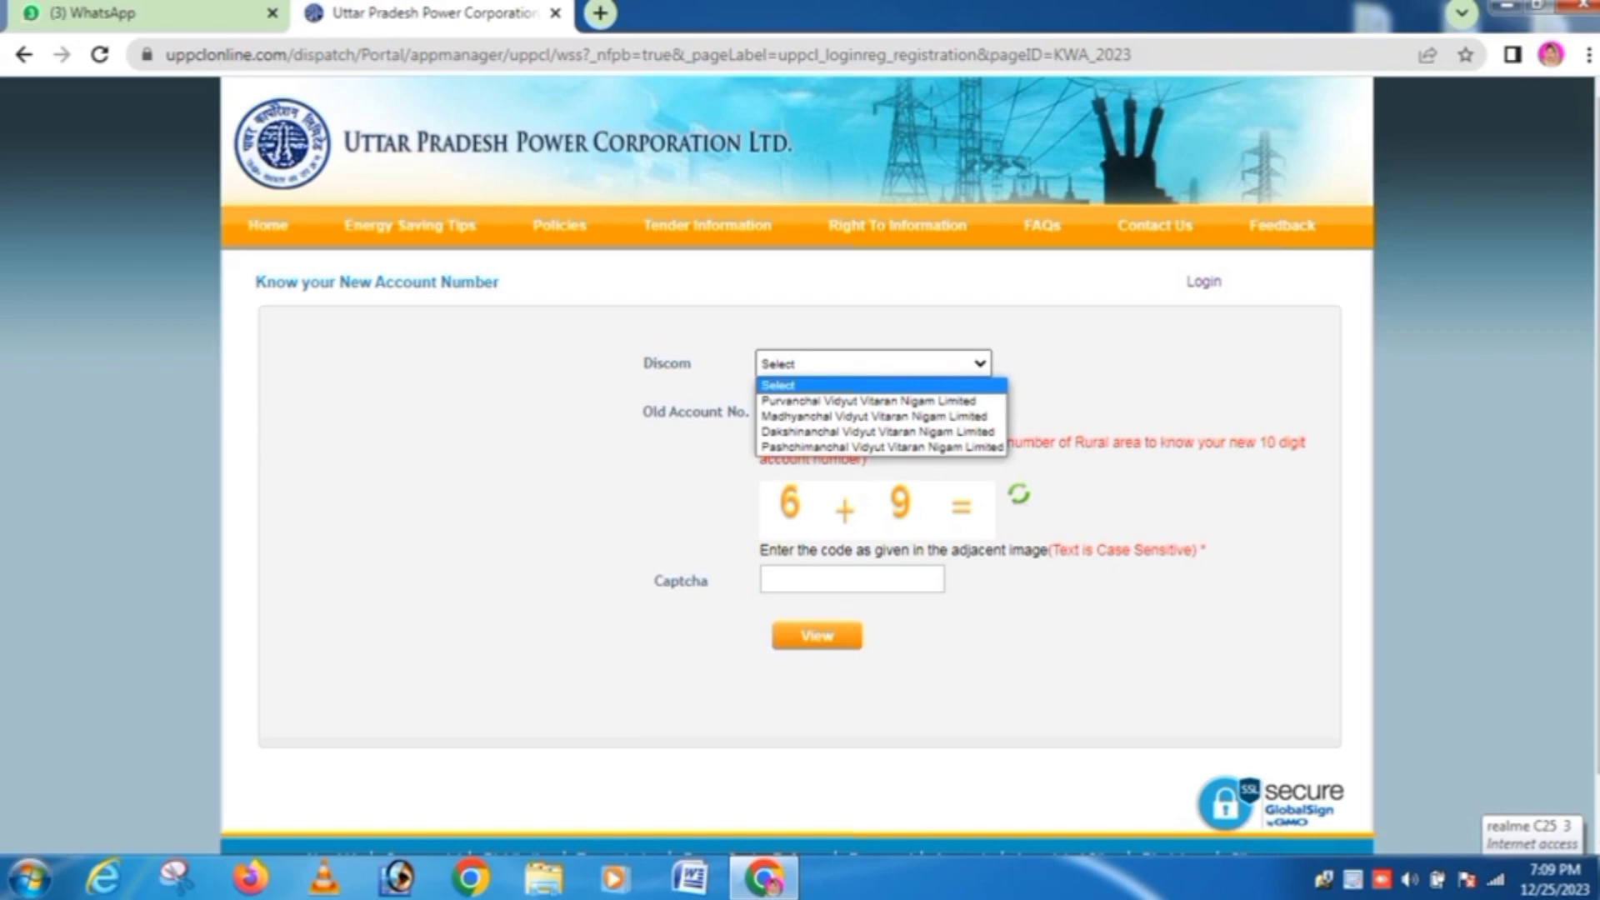
key(Down)
key(Down)
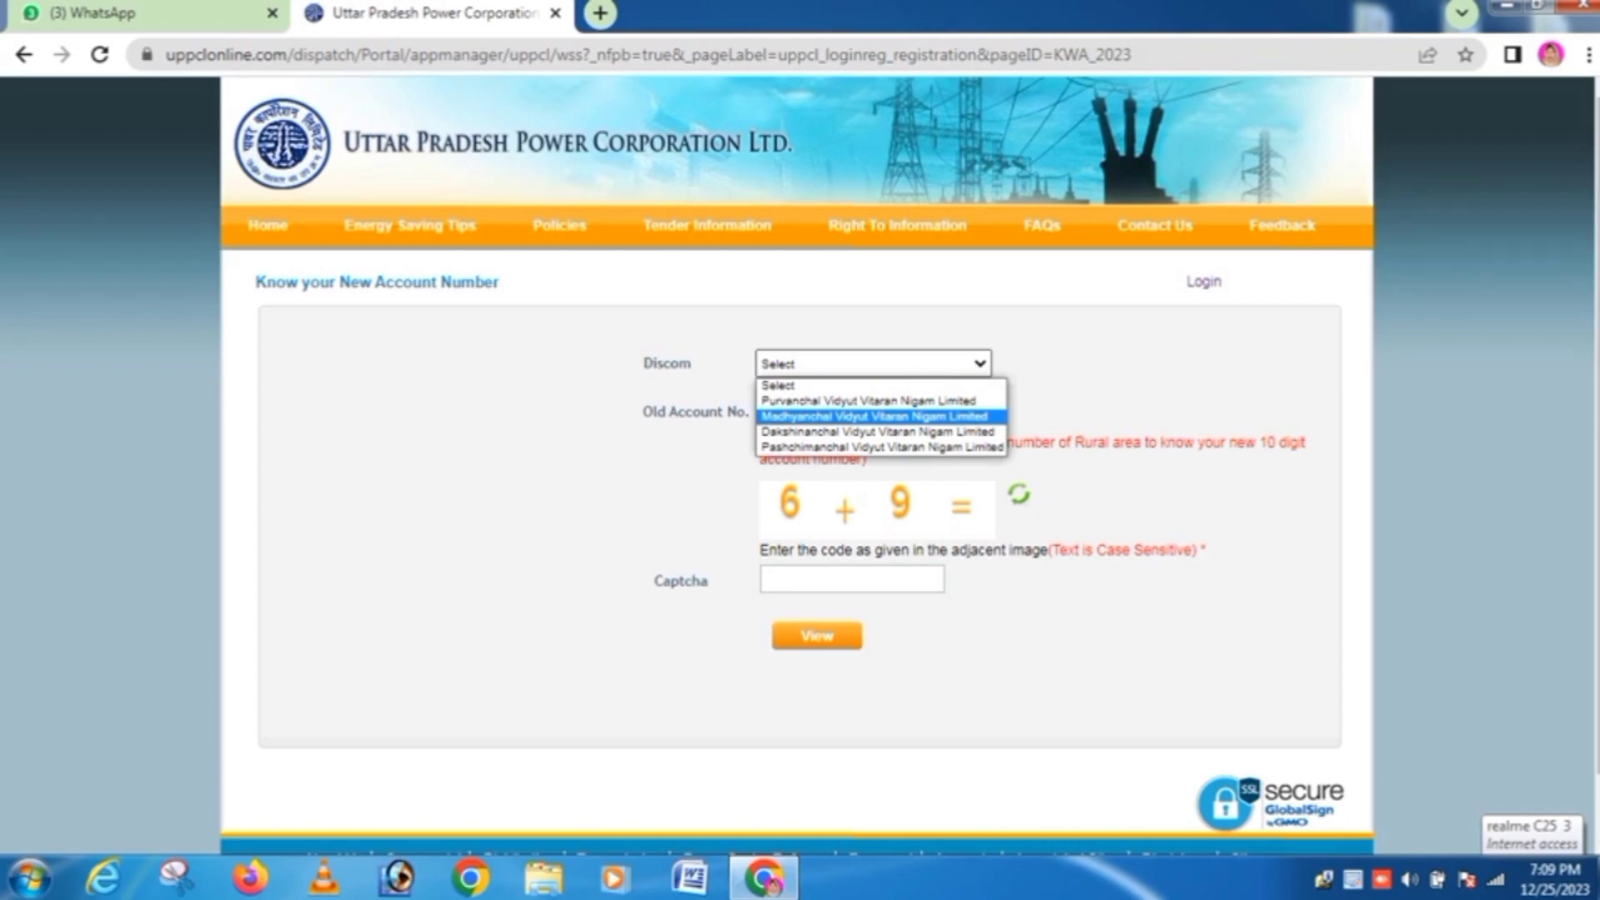
key(Return)
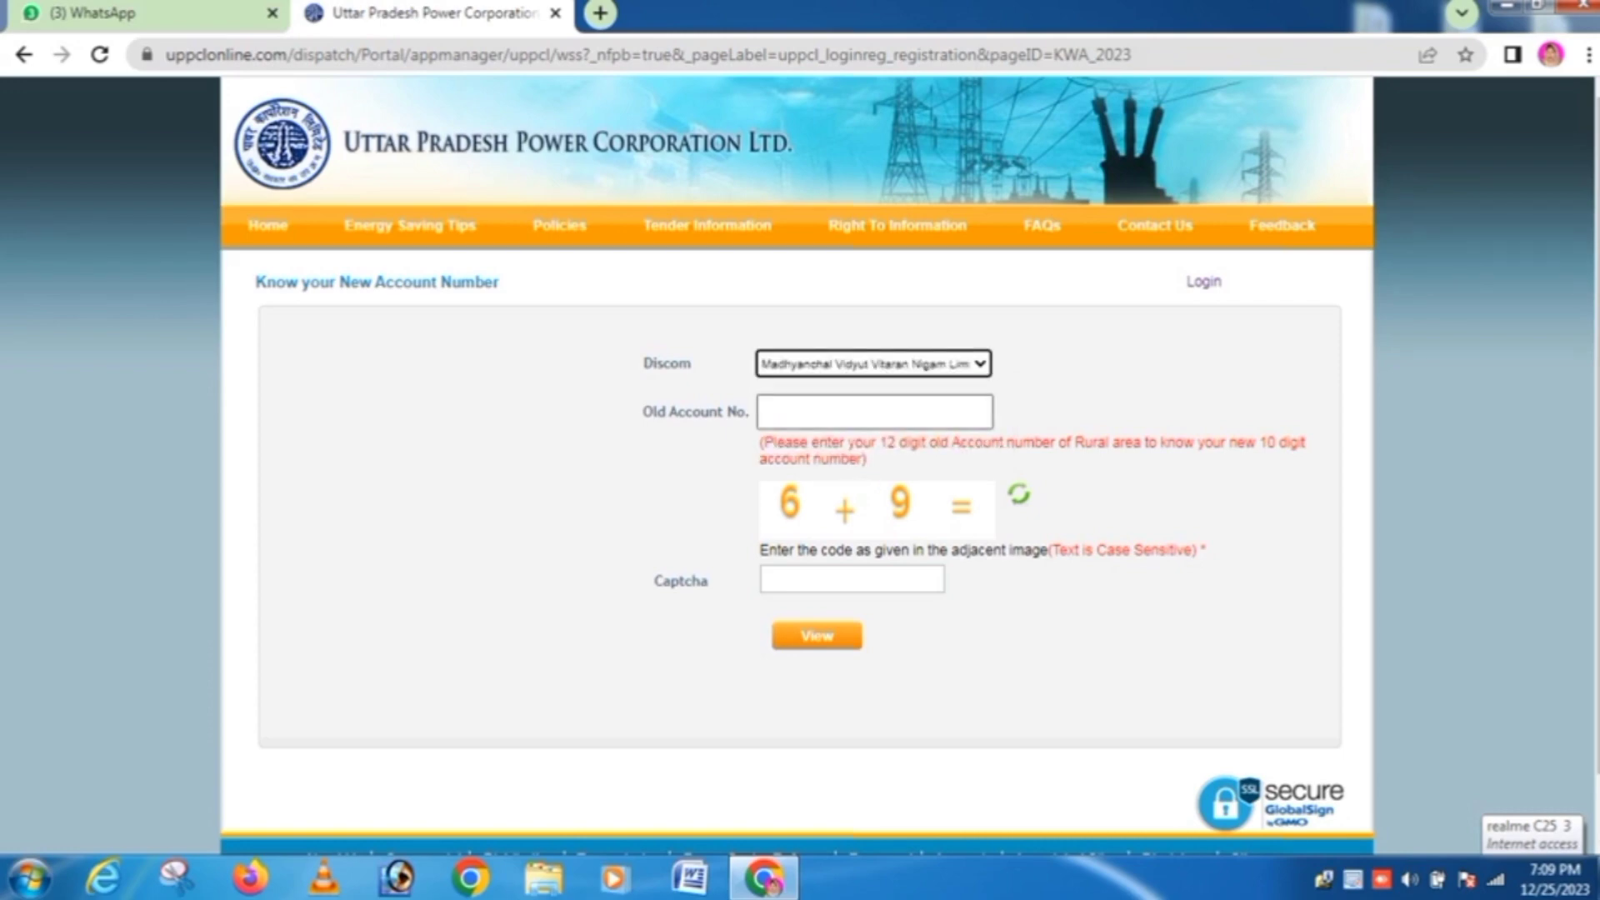
click(875, 411)
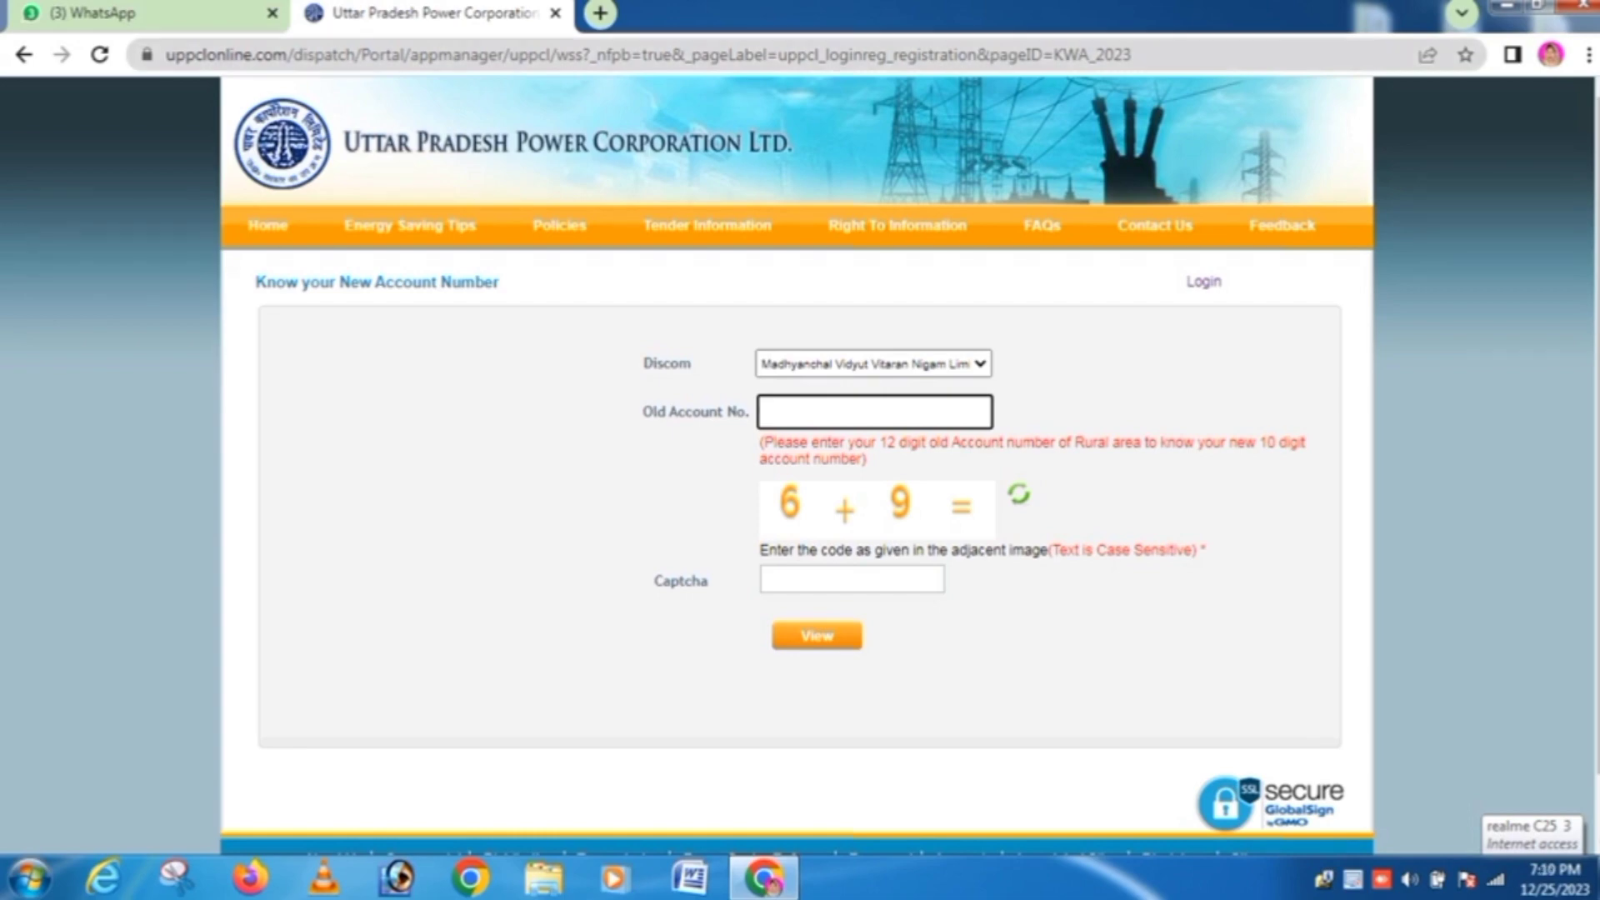
click(851, 580)
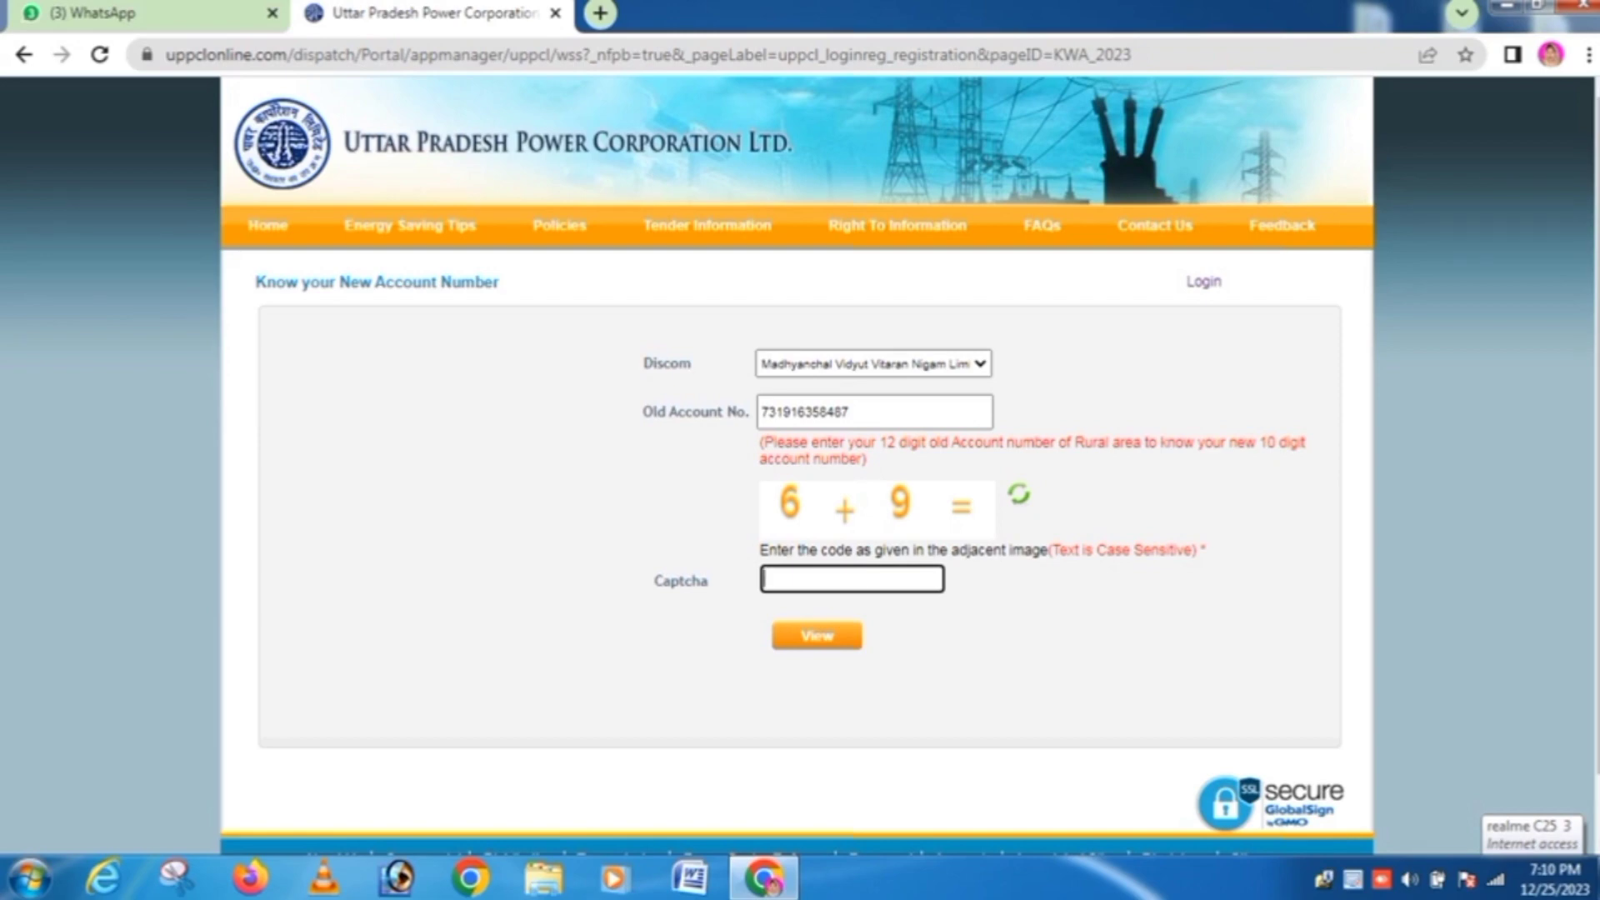
text(15)
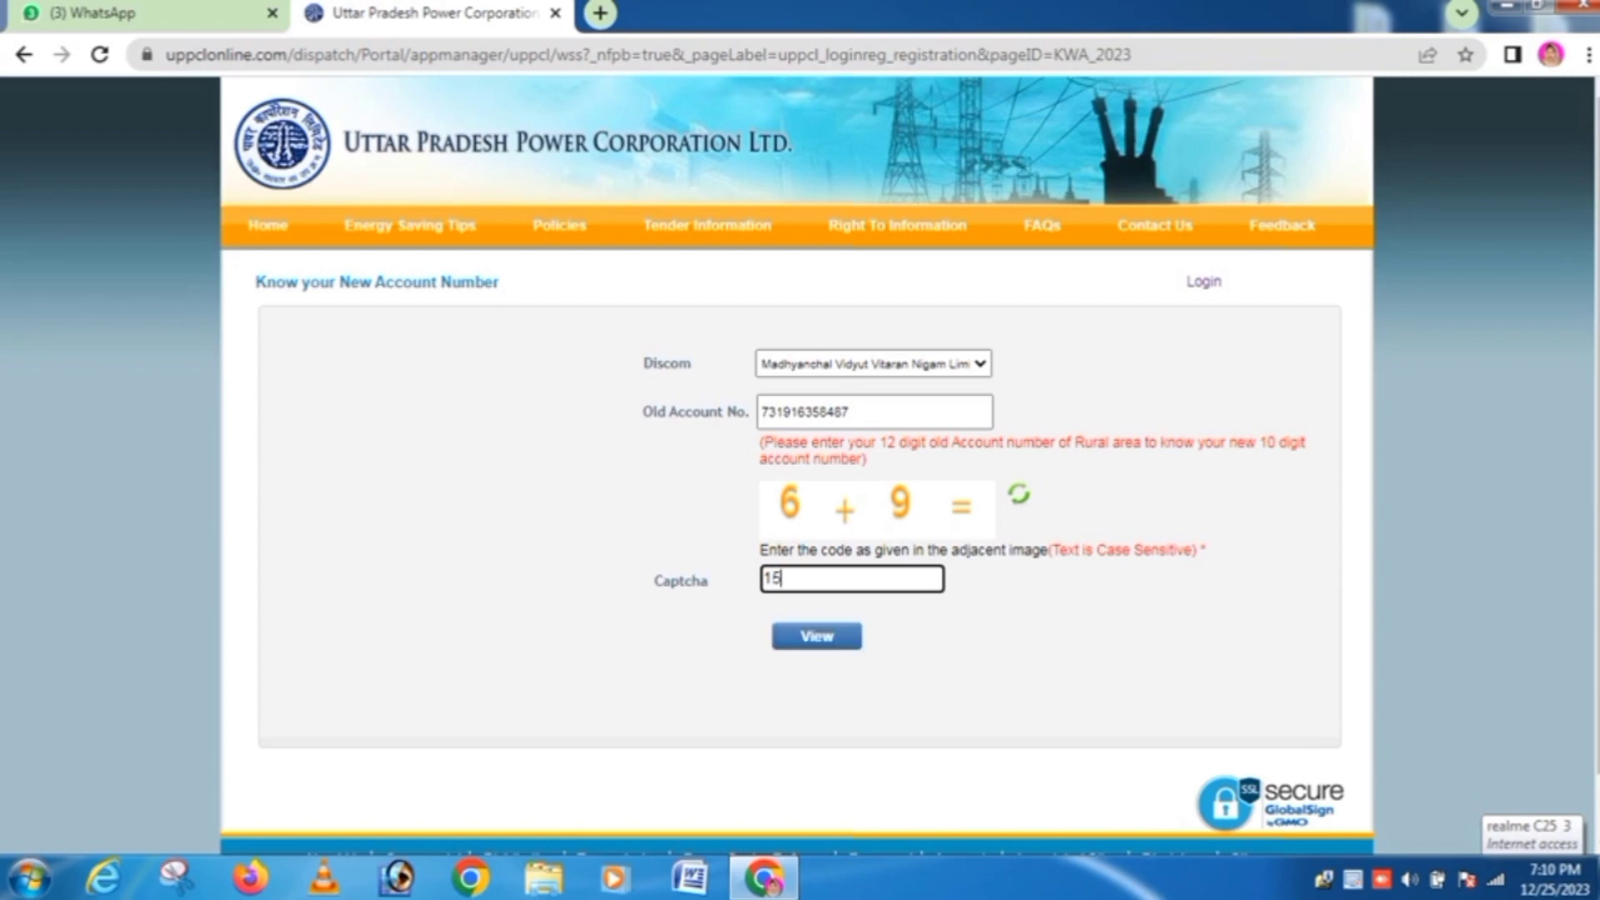
key(Return)
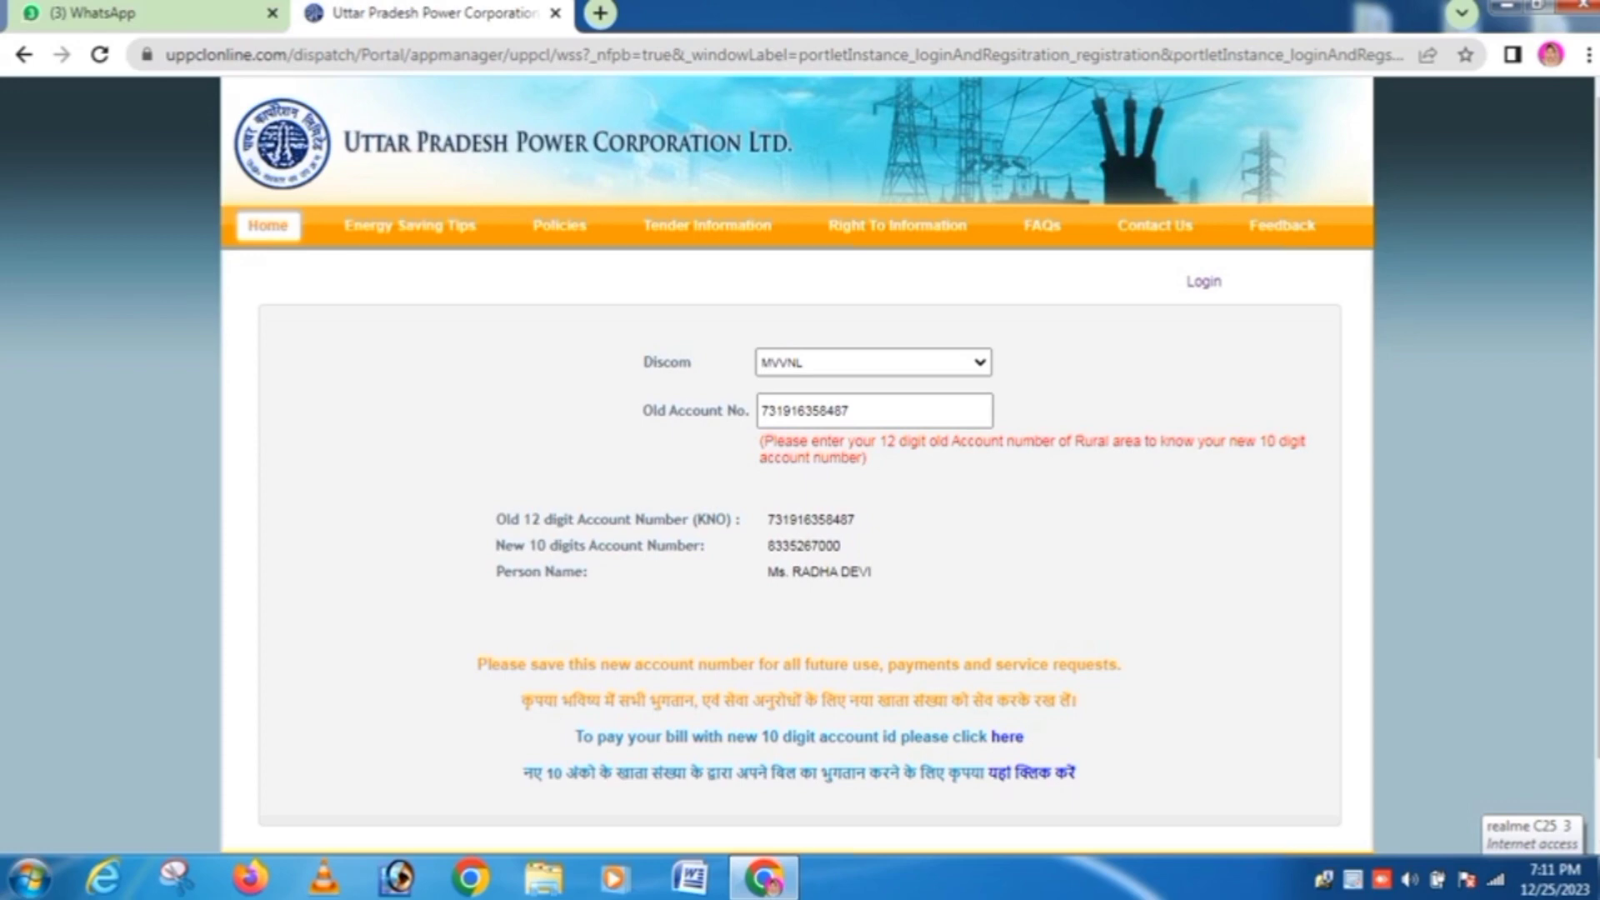
Step: Select the new 10-digit account number in the result and open a blank new tab
scroll(800, 466, down, 1)
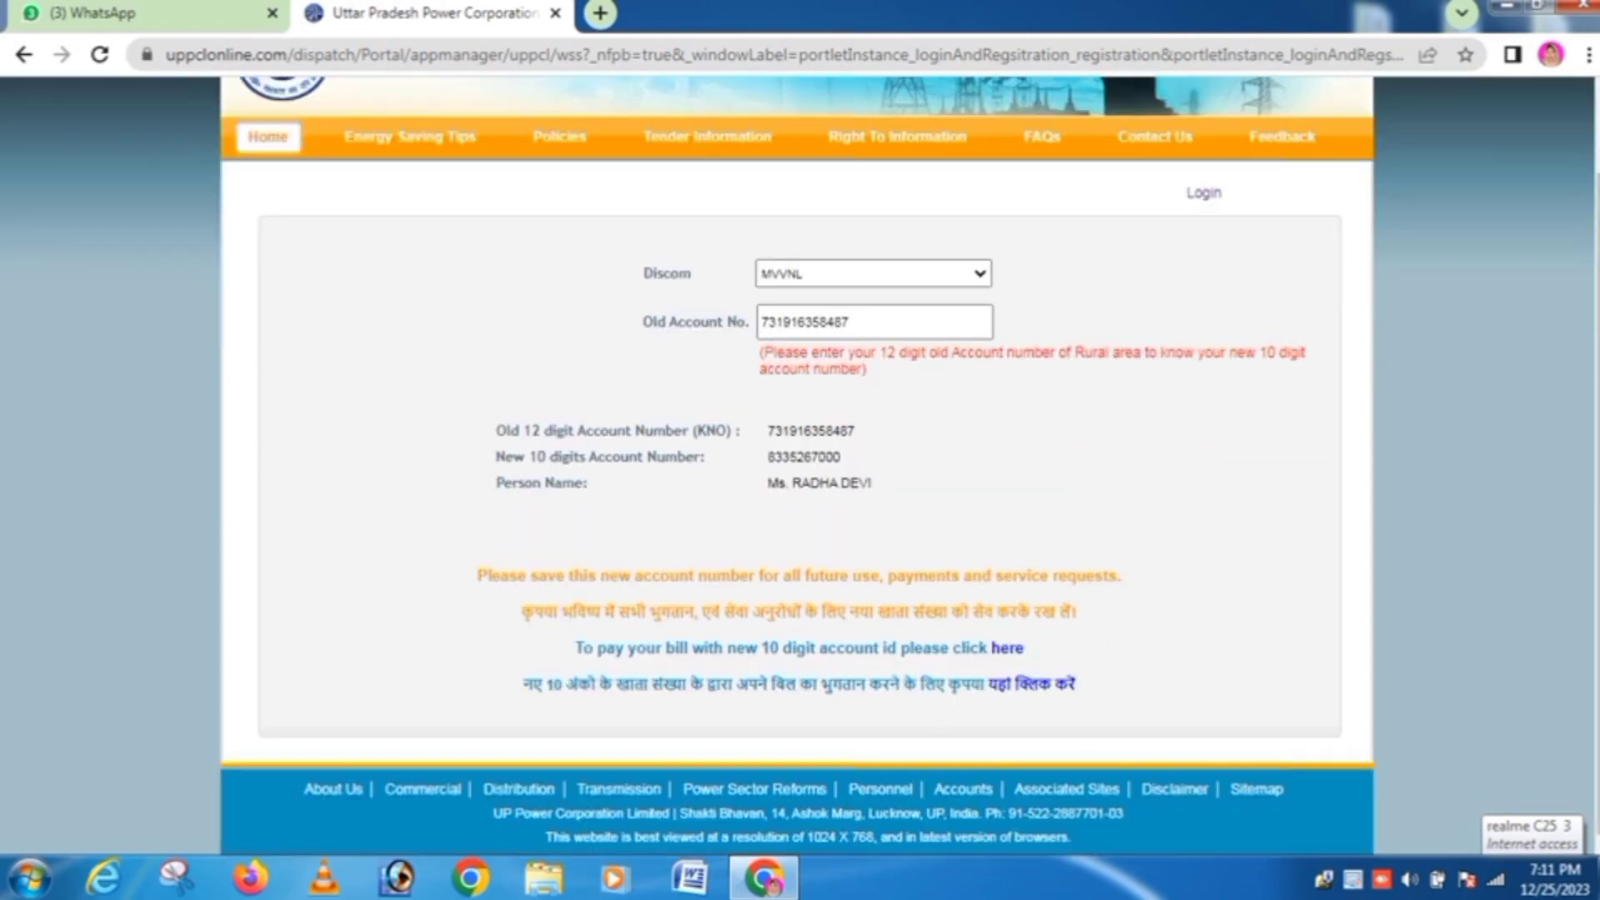
drag(767, 457, 840, 457)
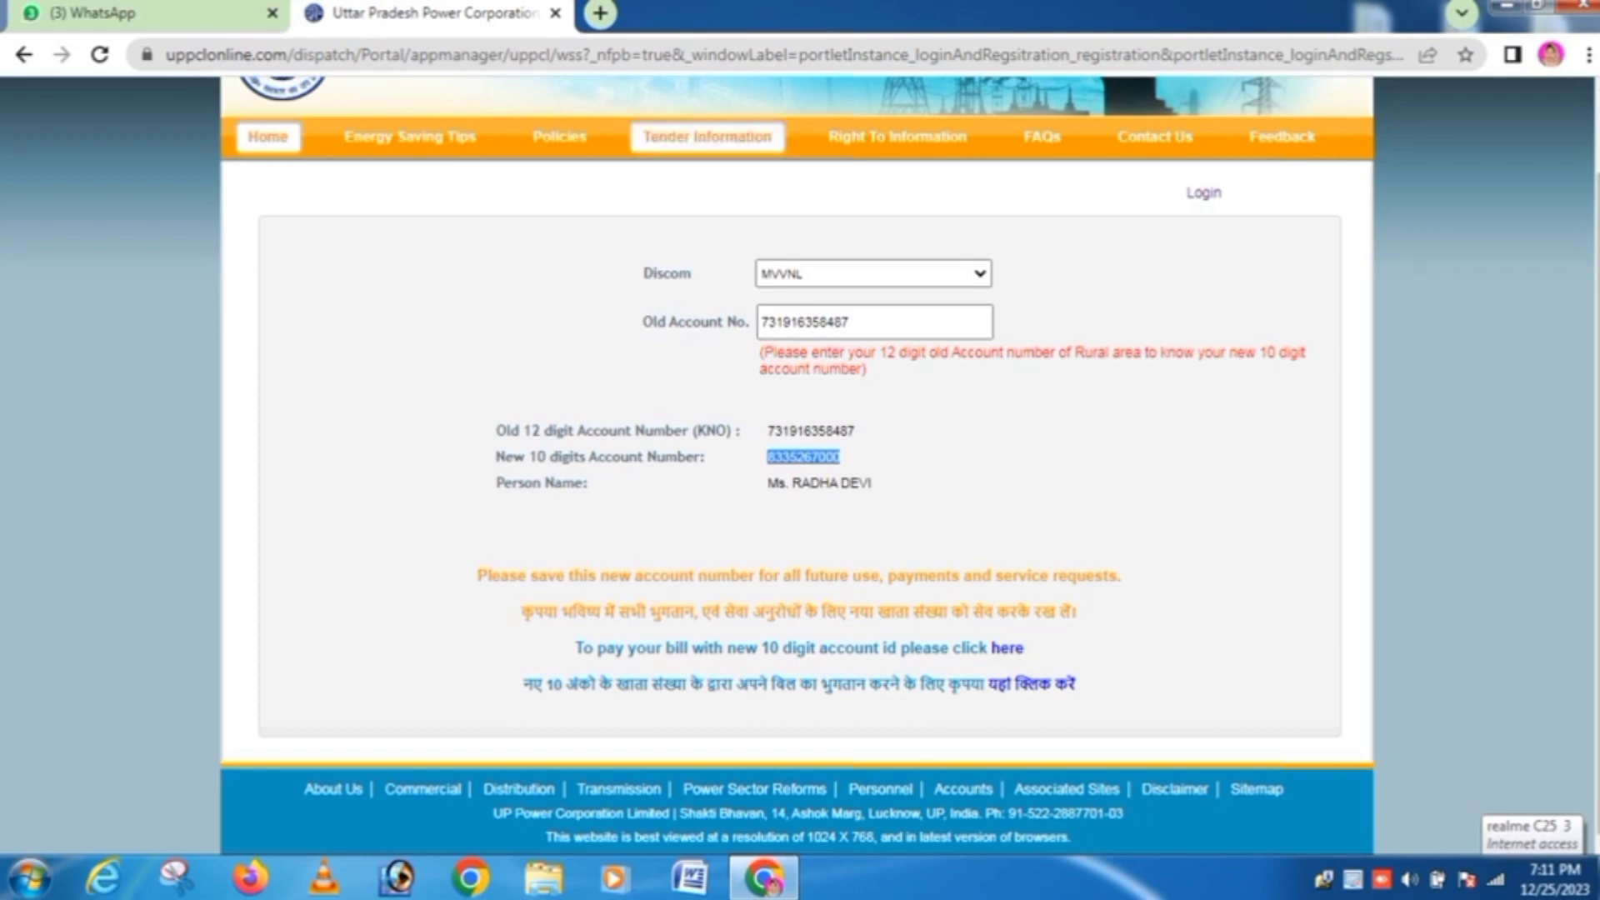
click(600, 12)
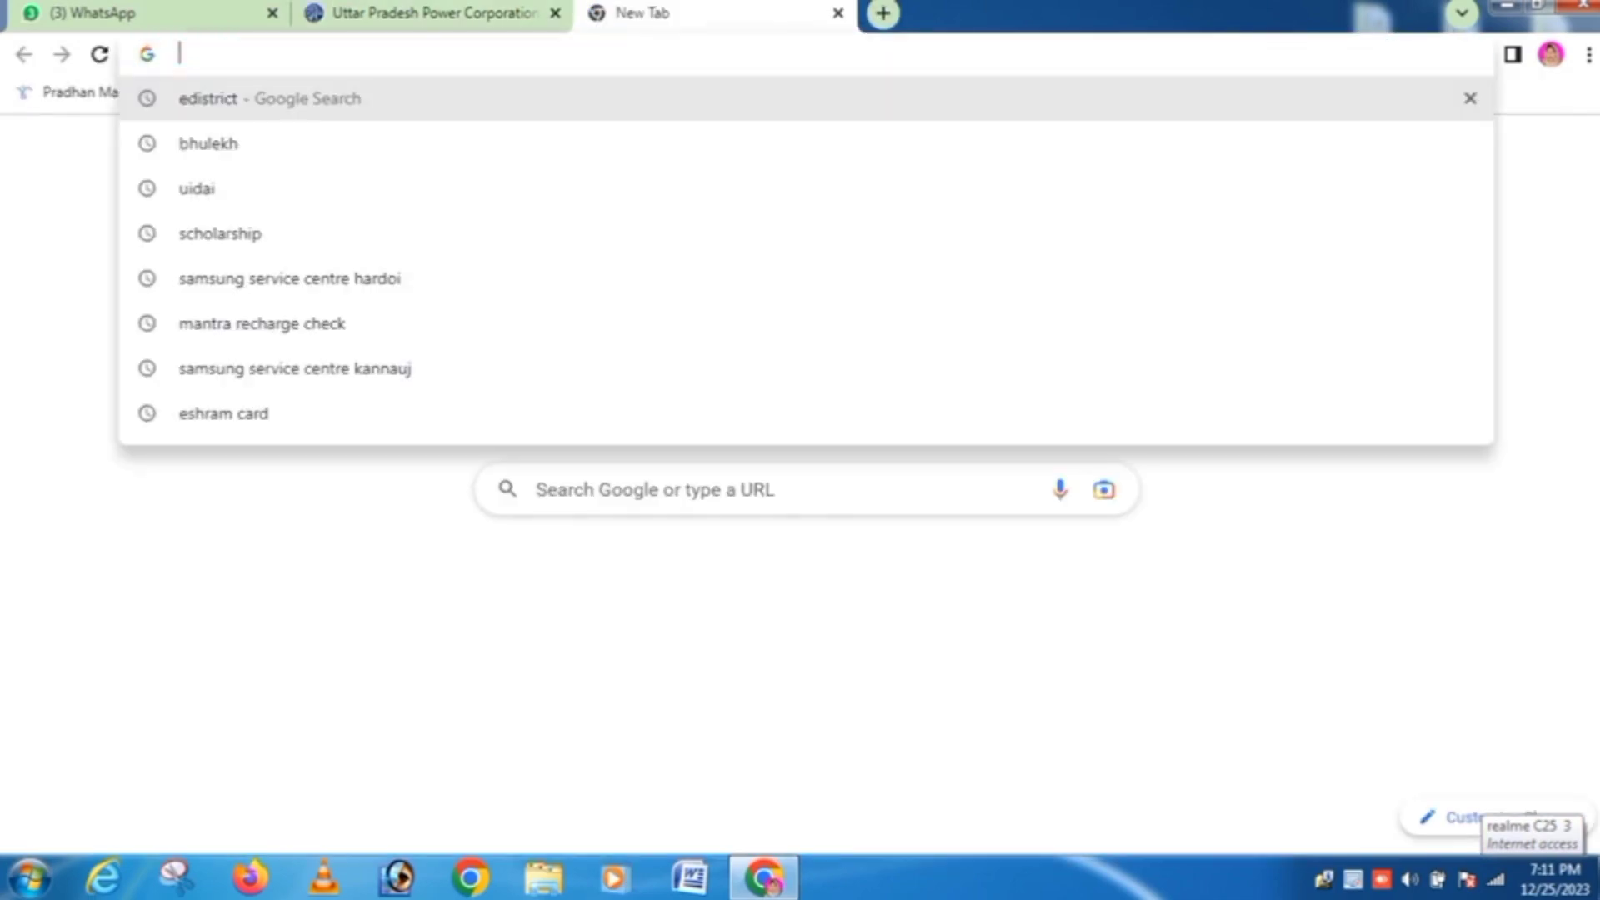
Step: Open the CSC Digital Seva portal and go to electricity Bill Payment
text(C)
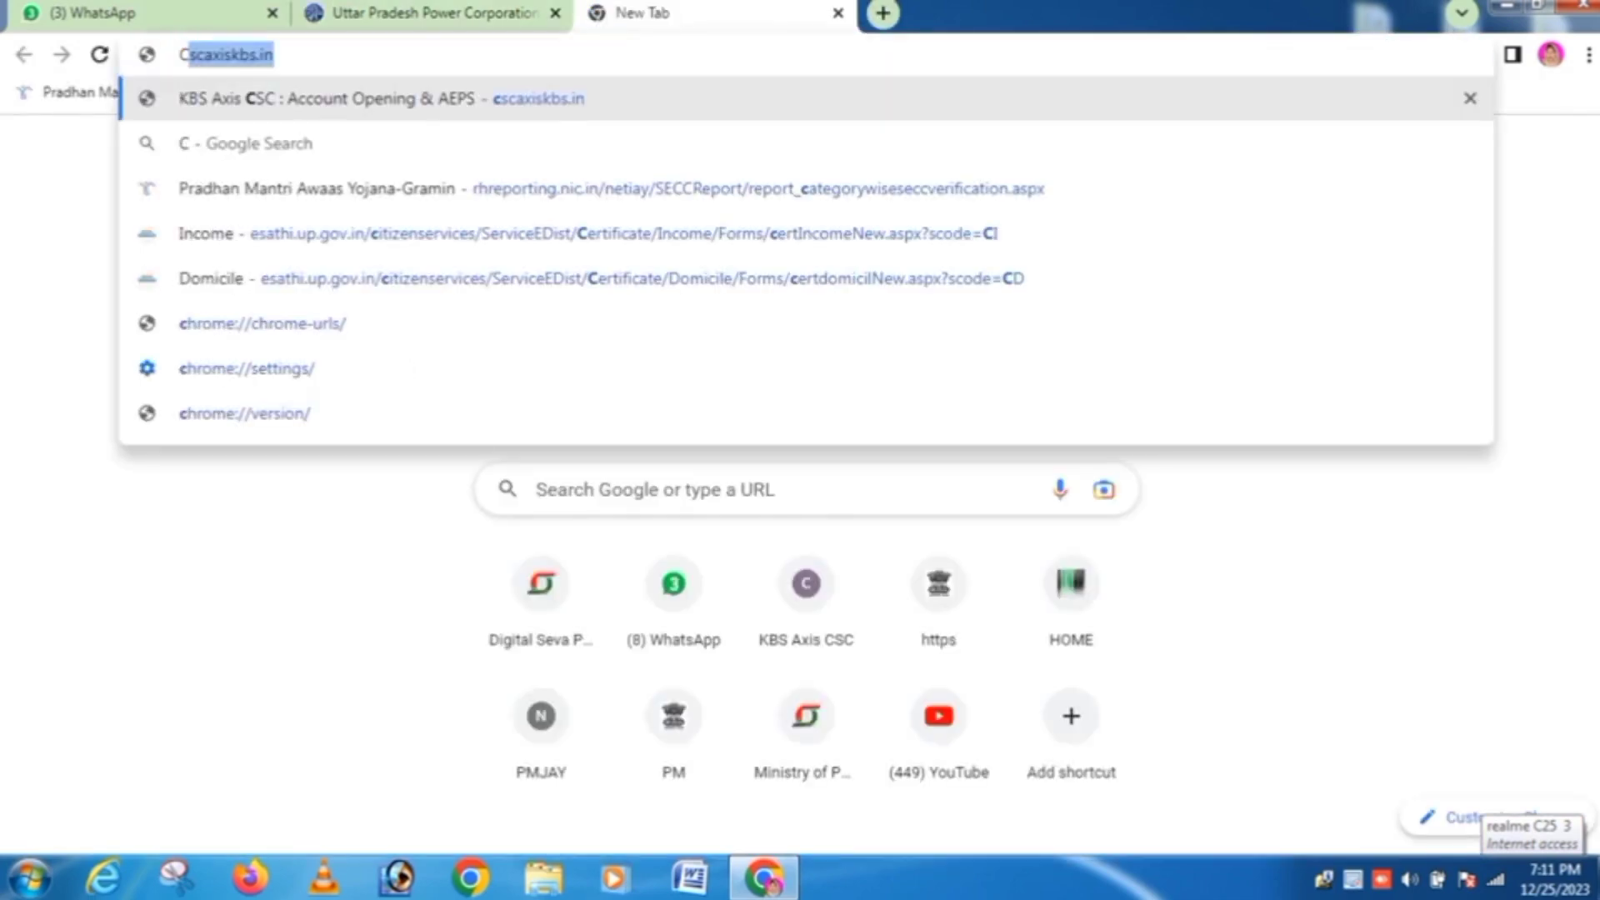
key(Return)
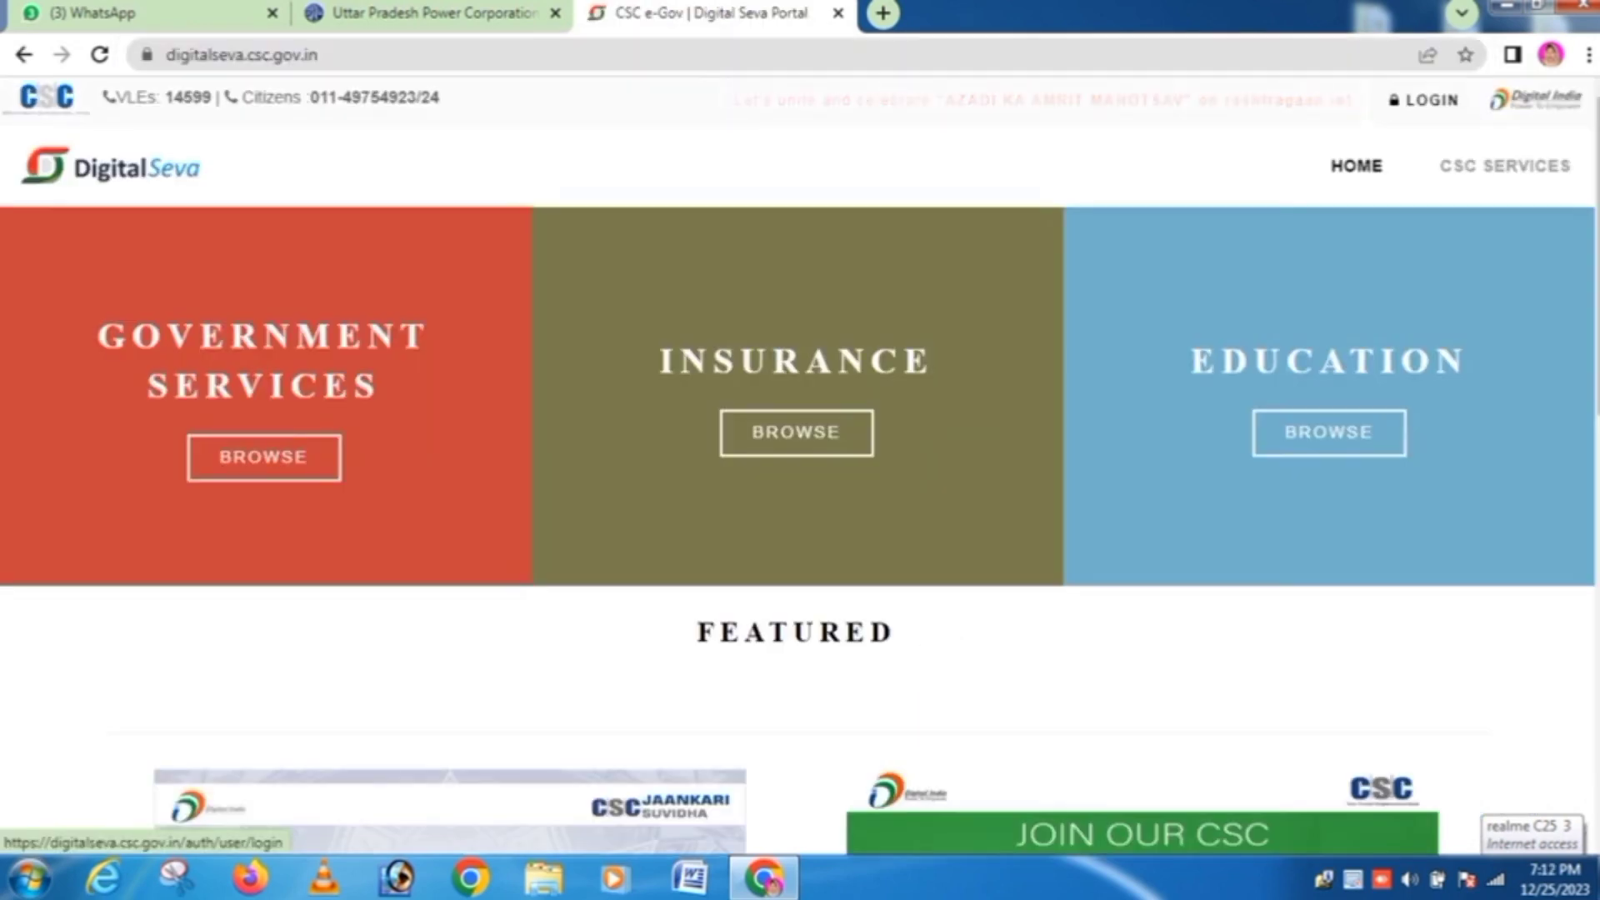
click(1425, 101)
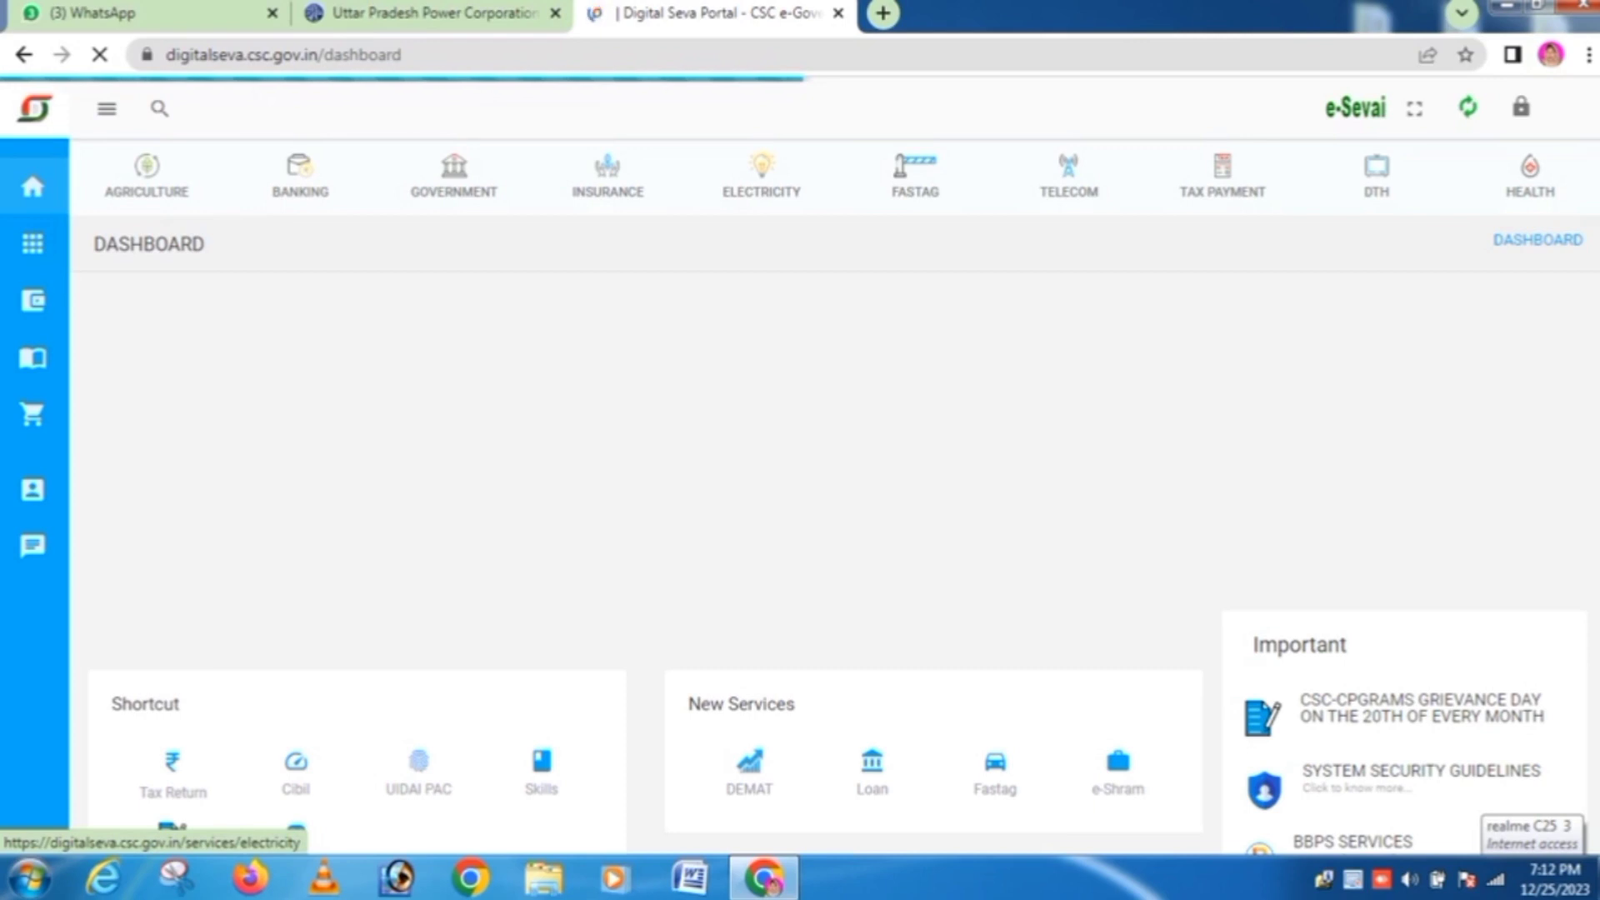
click(762, 175)
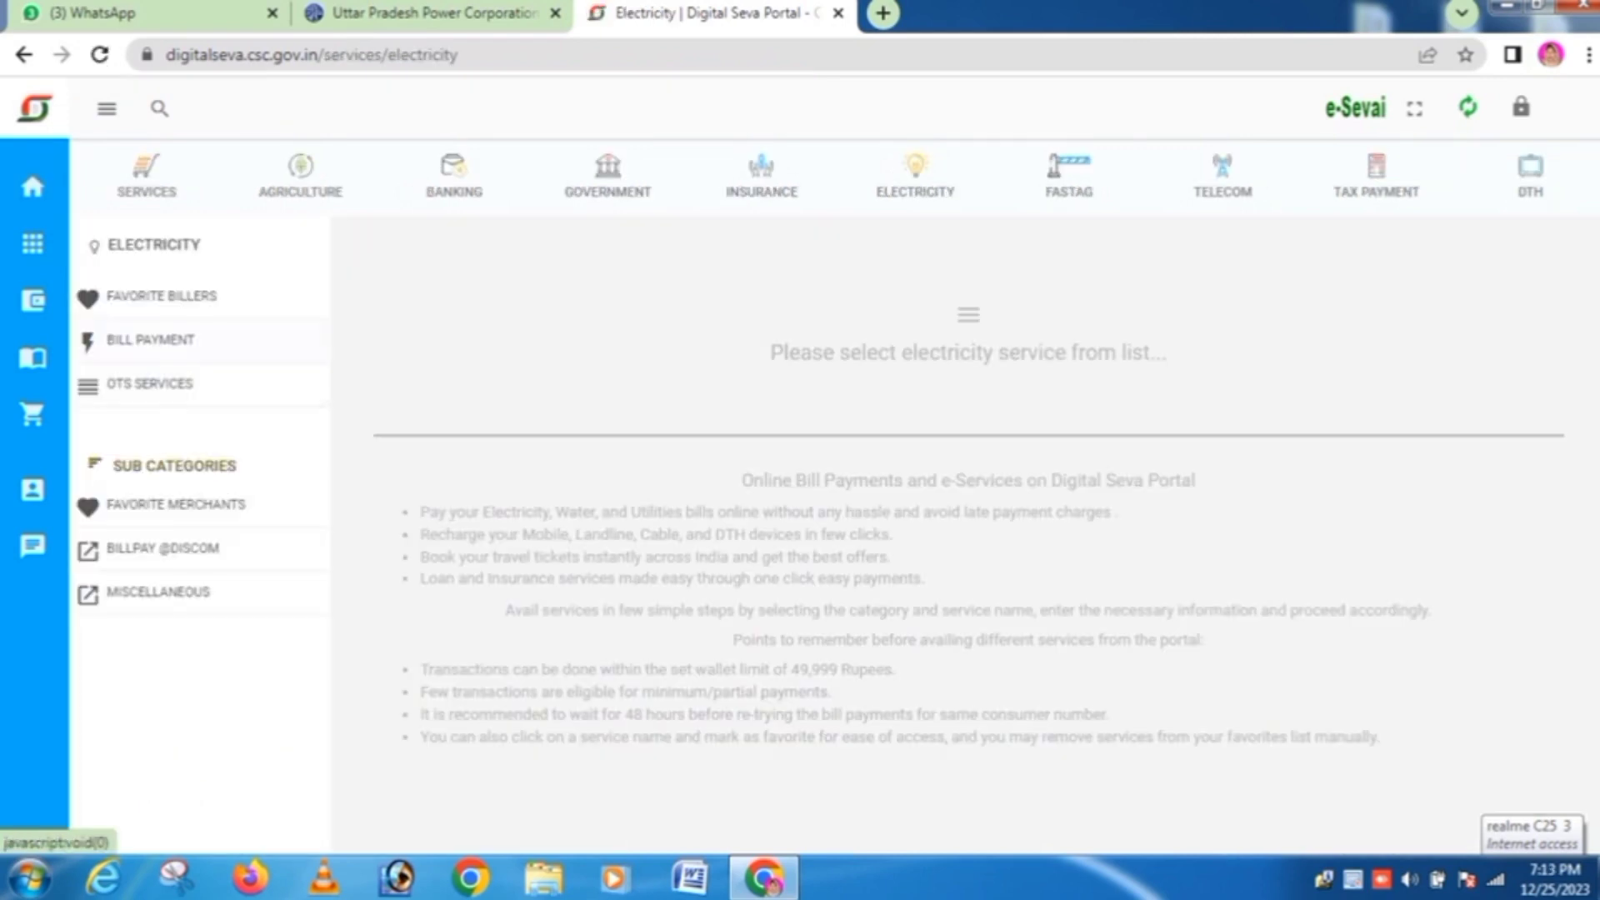
click(150, 339)
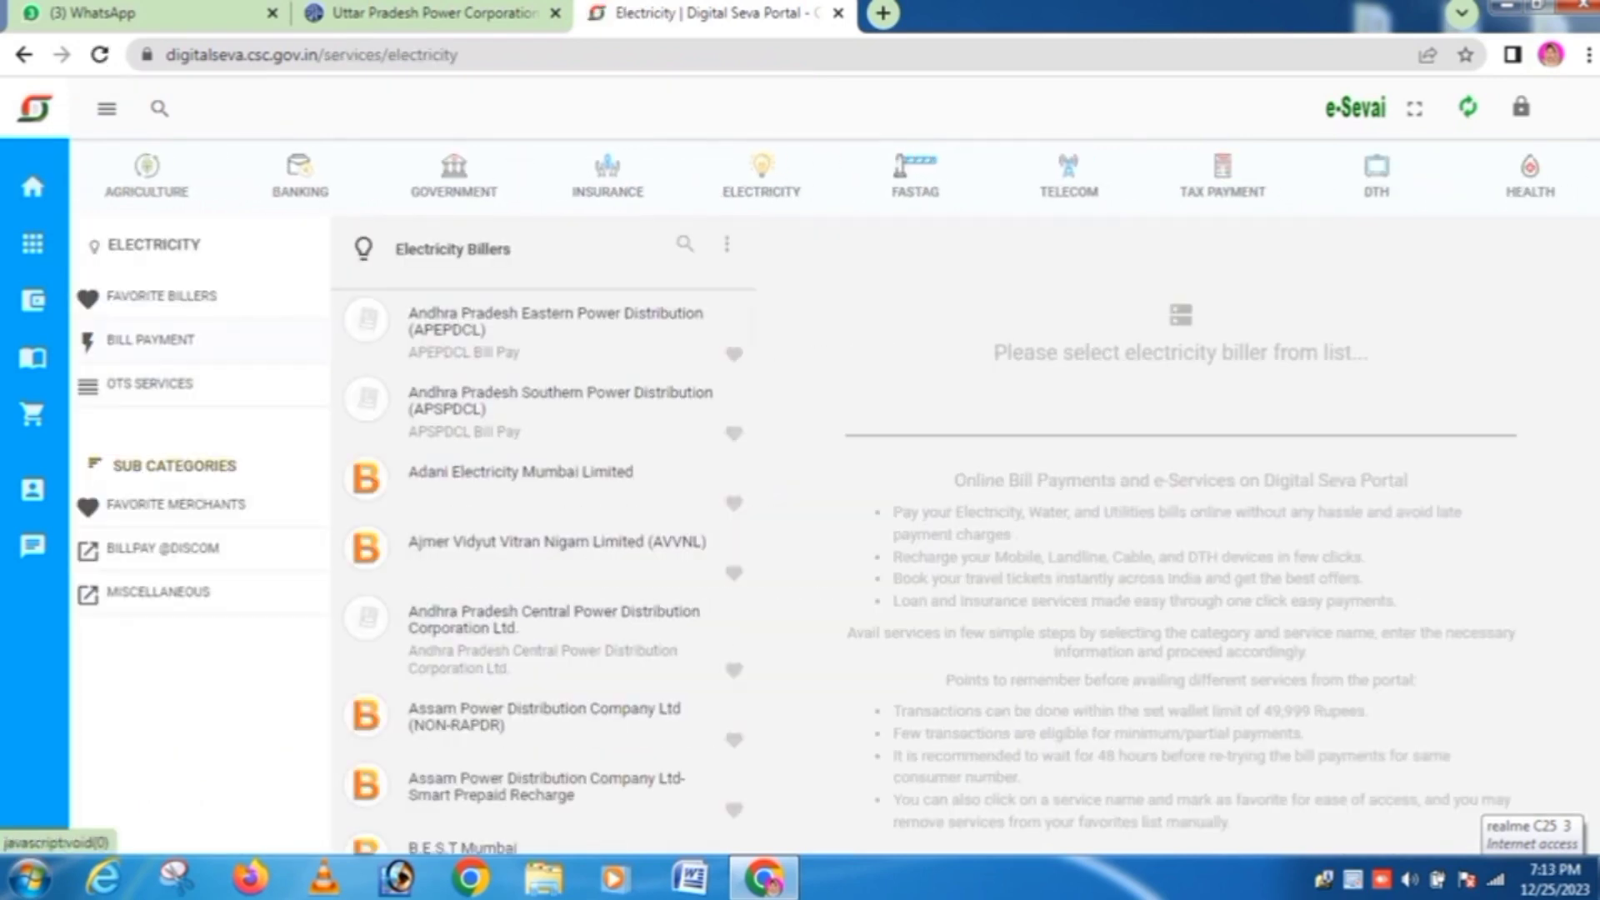
Step: Filter billers to Uttar Pradesh and scroll to Madhyanchal Vidyut Vitaran Nigam Ltd - MVVNL(URBAN)
click(686, 243)
click(615, 310)
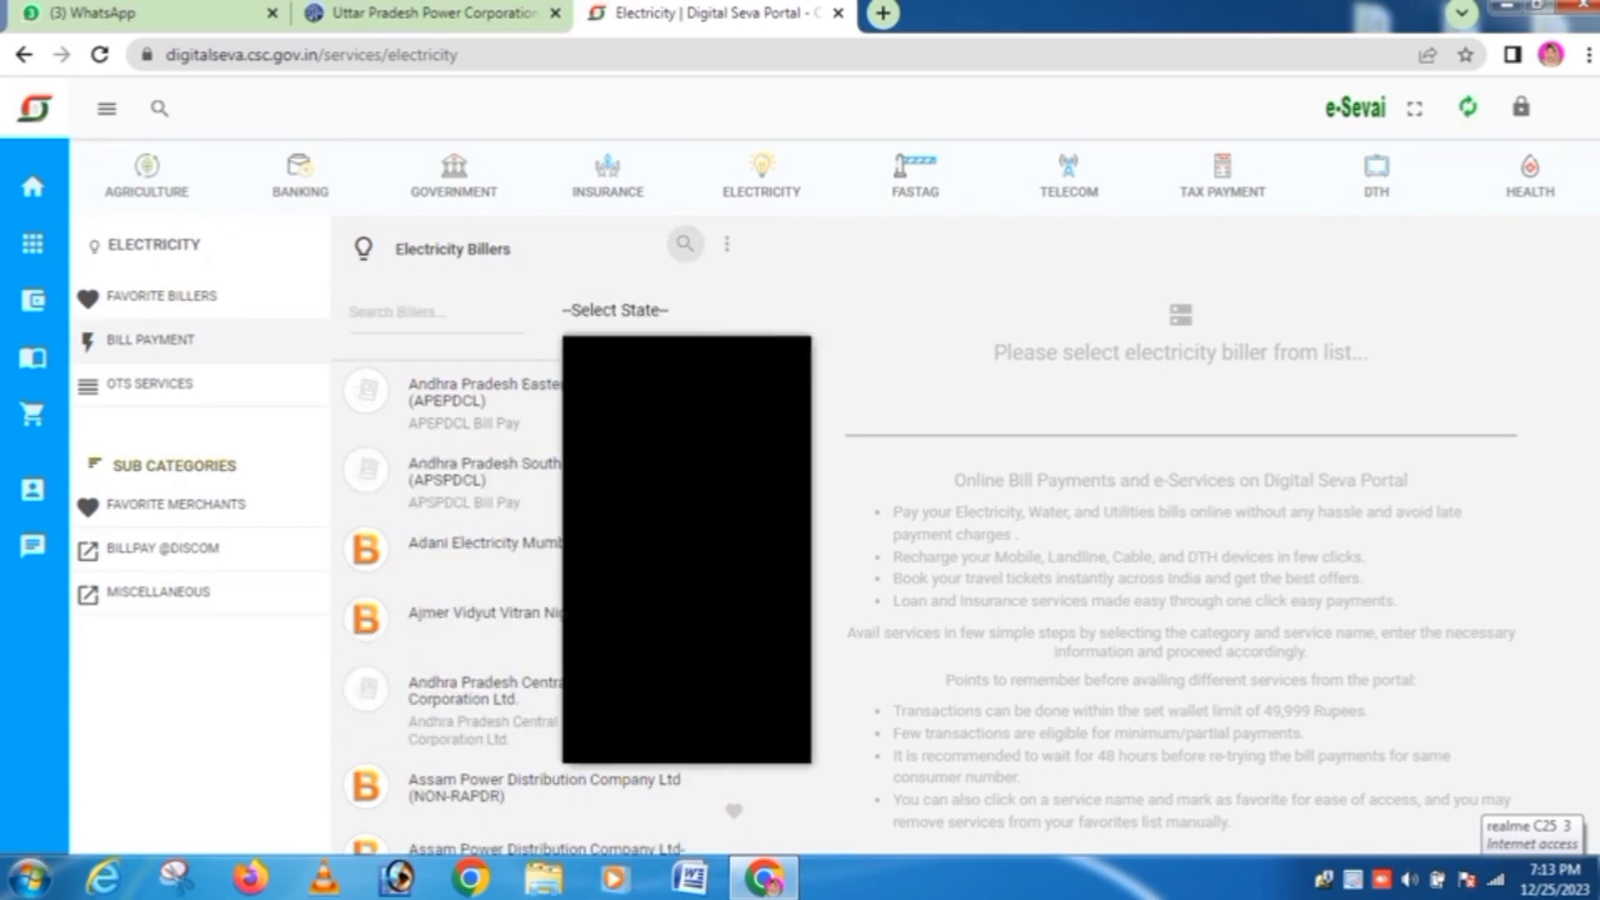
key(u)
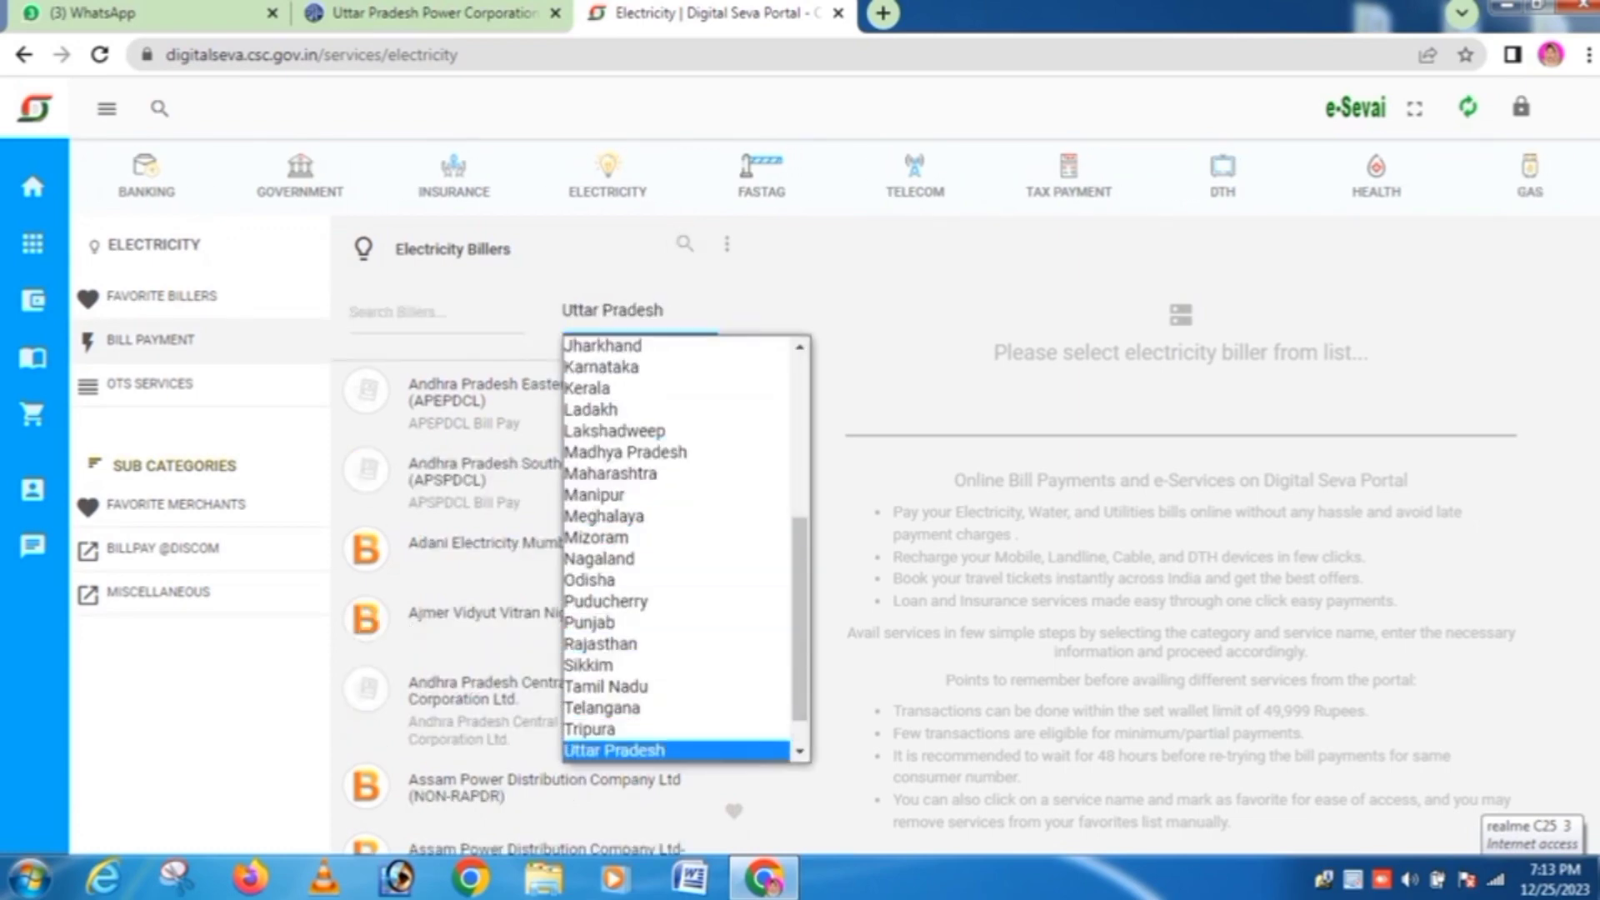
key(Return)
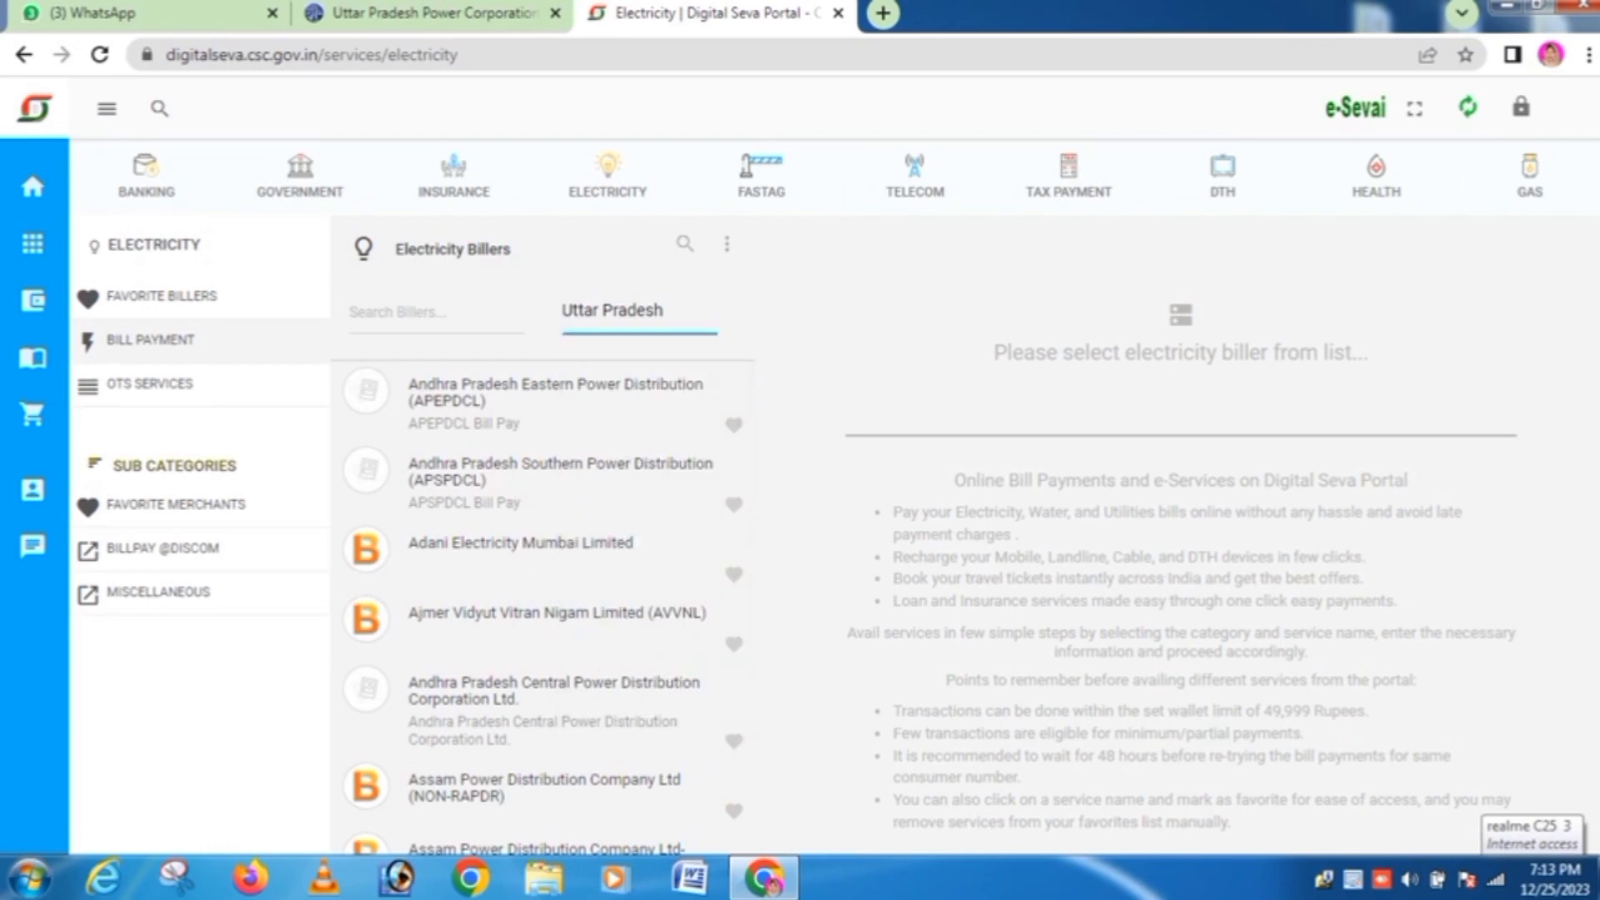
scroll(541, 500, down, 5)
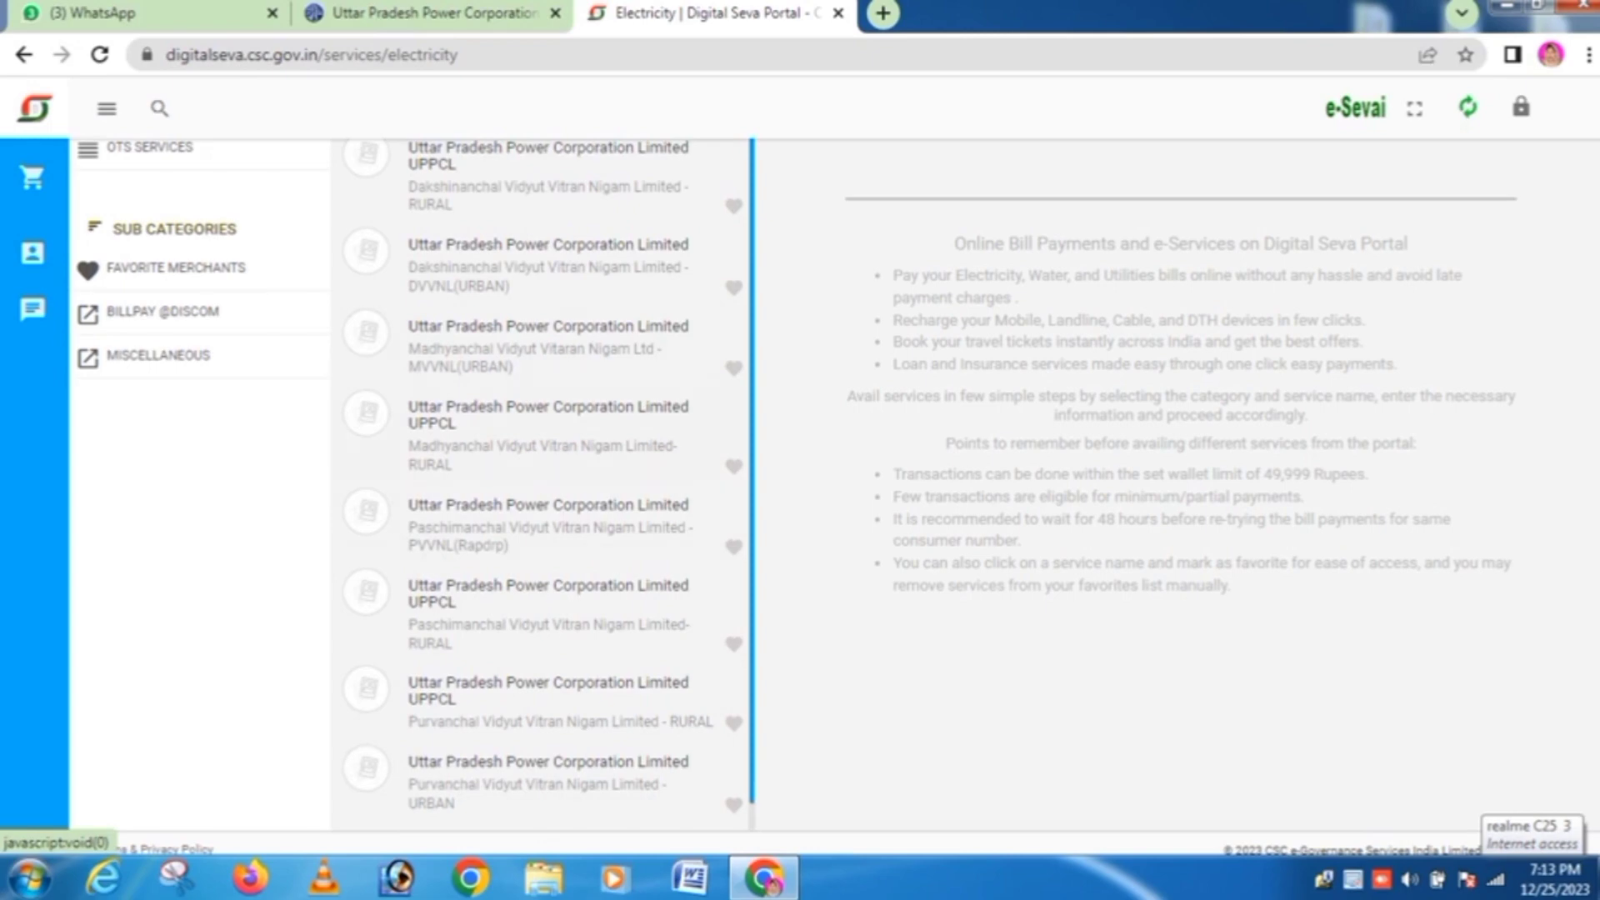
scroll(542, 485, down, 1)
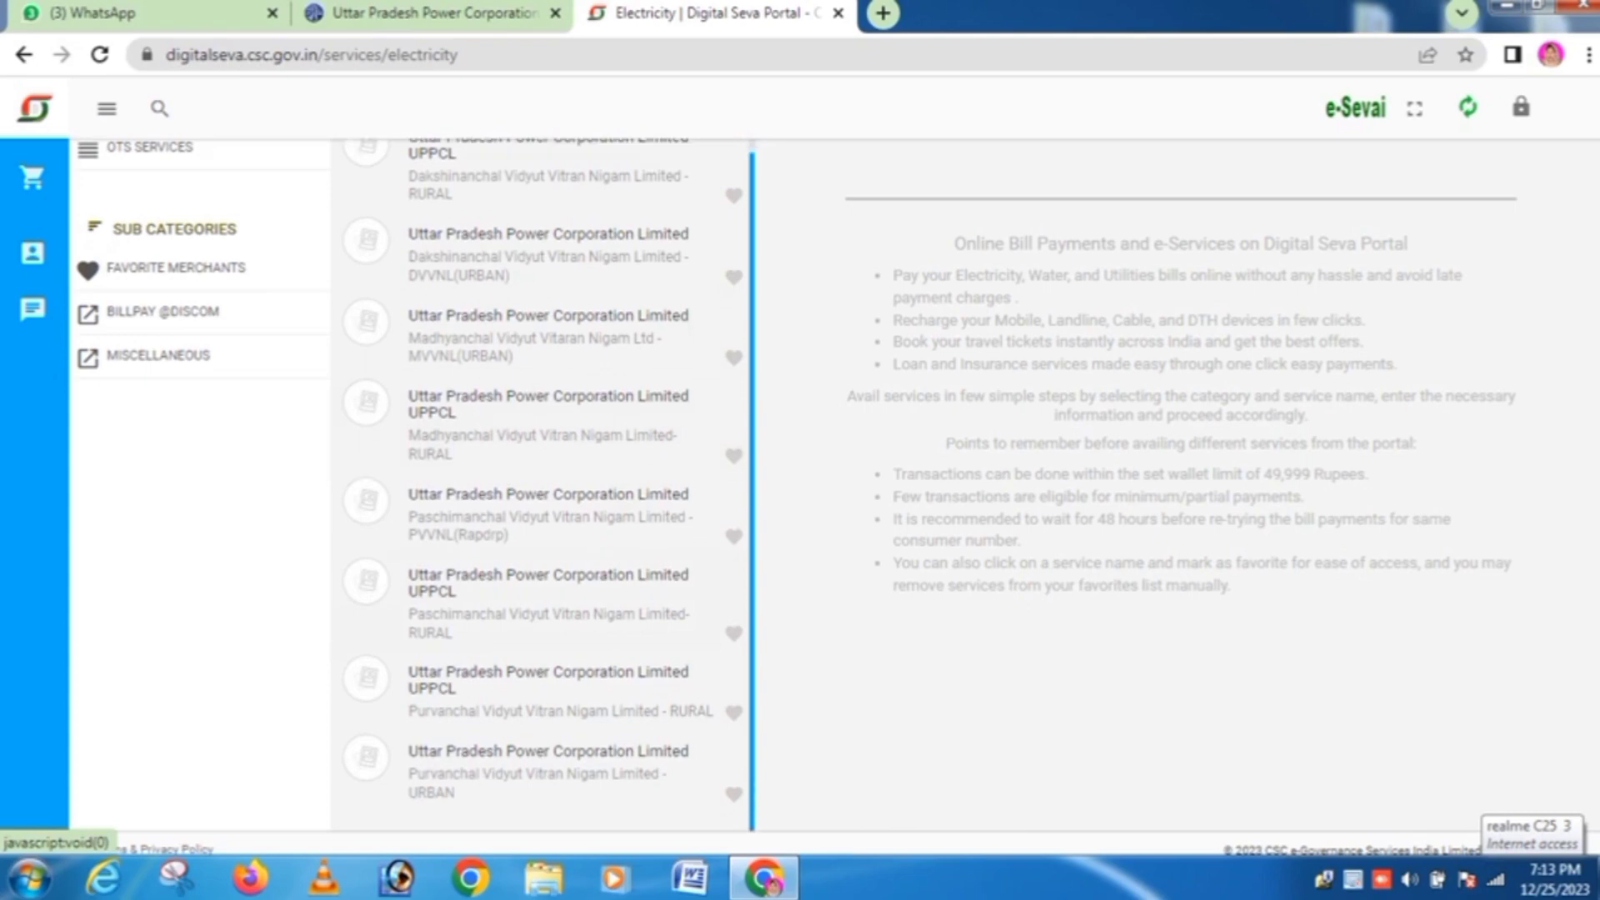
scroll(767, 498, down, 1)
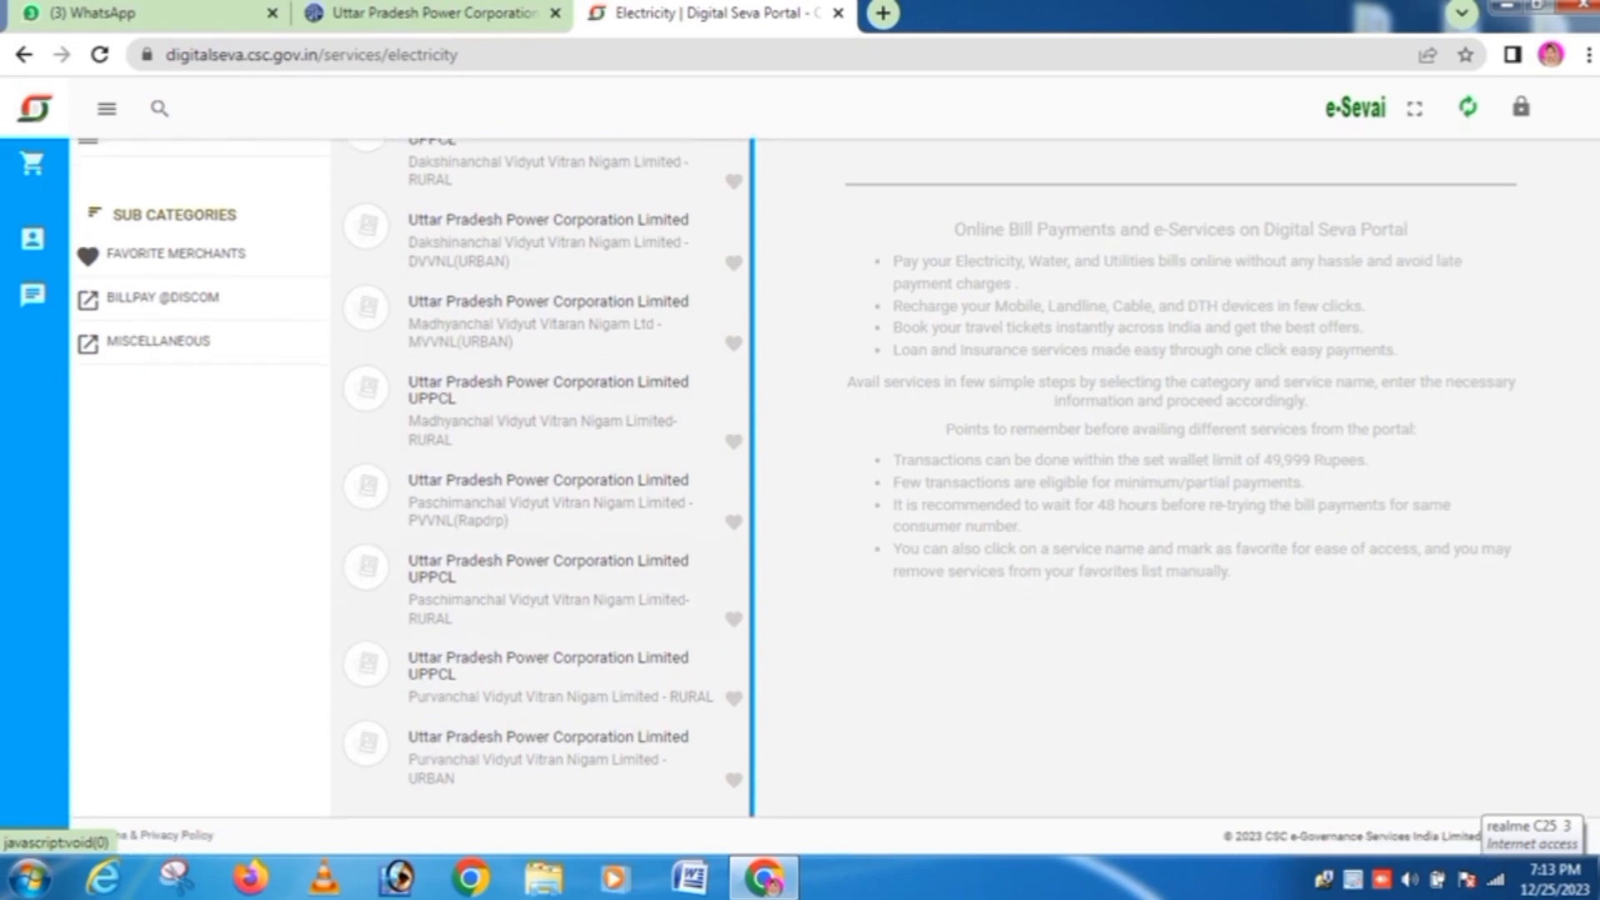
scroll(545, 468, up, 1)
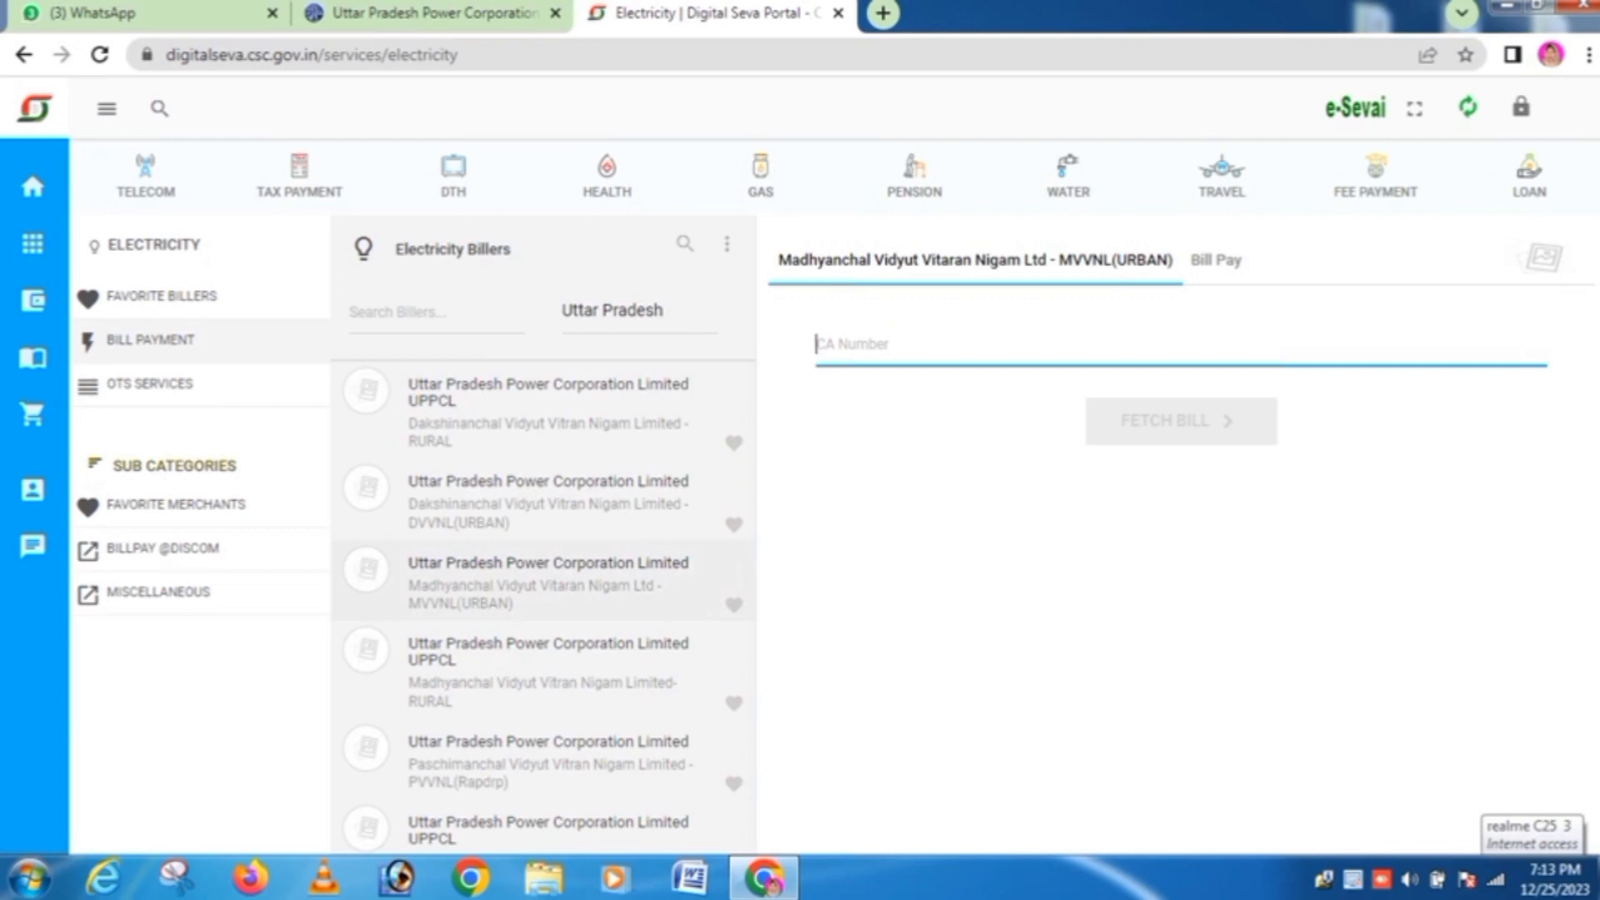
Step: Paste the new account number to fetch the ₹7,051.00 bill, then empty the amount-to-pay field
key(ctrl+v)
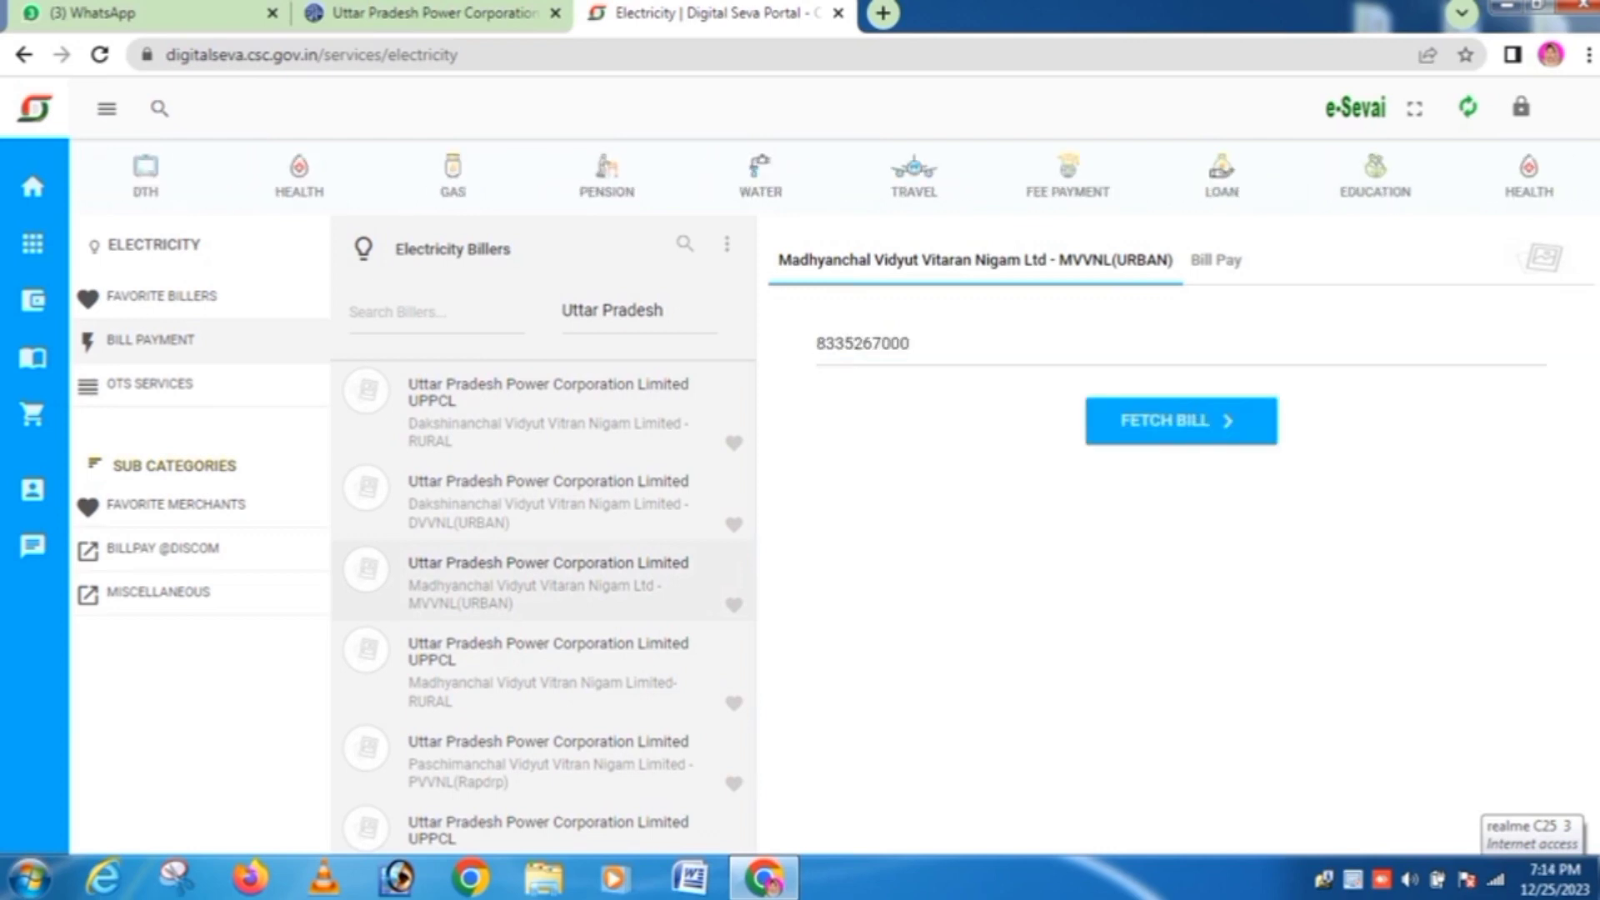
key(Return)
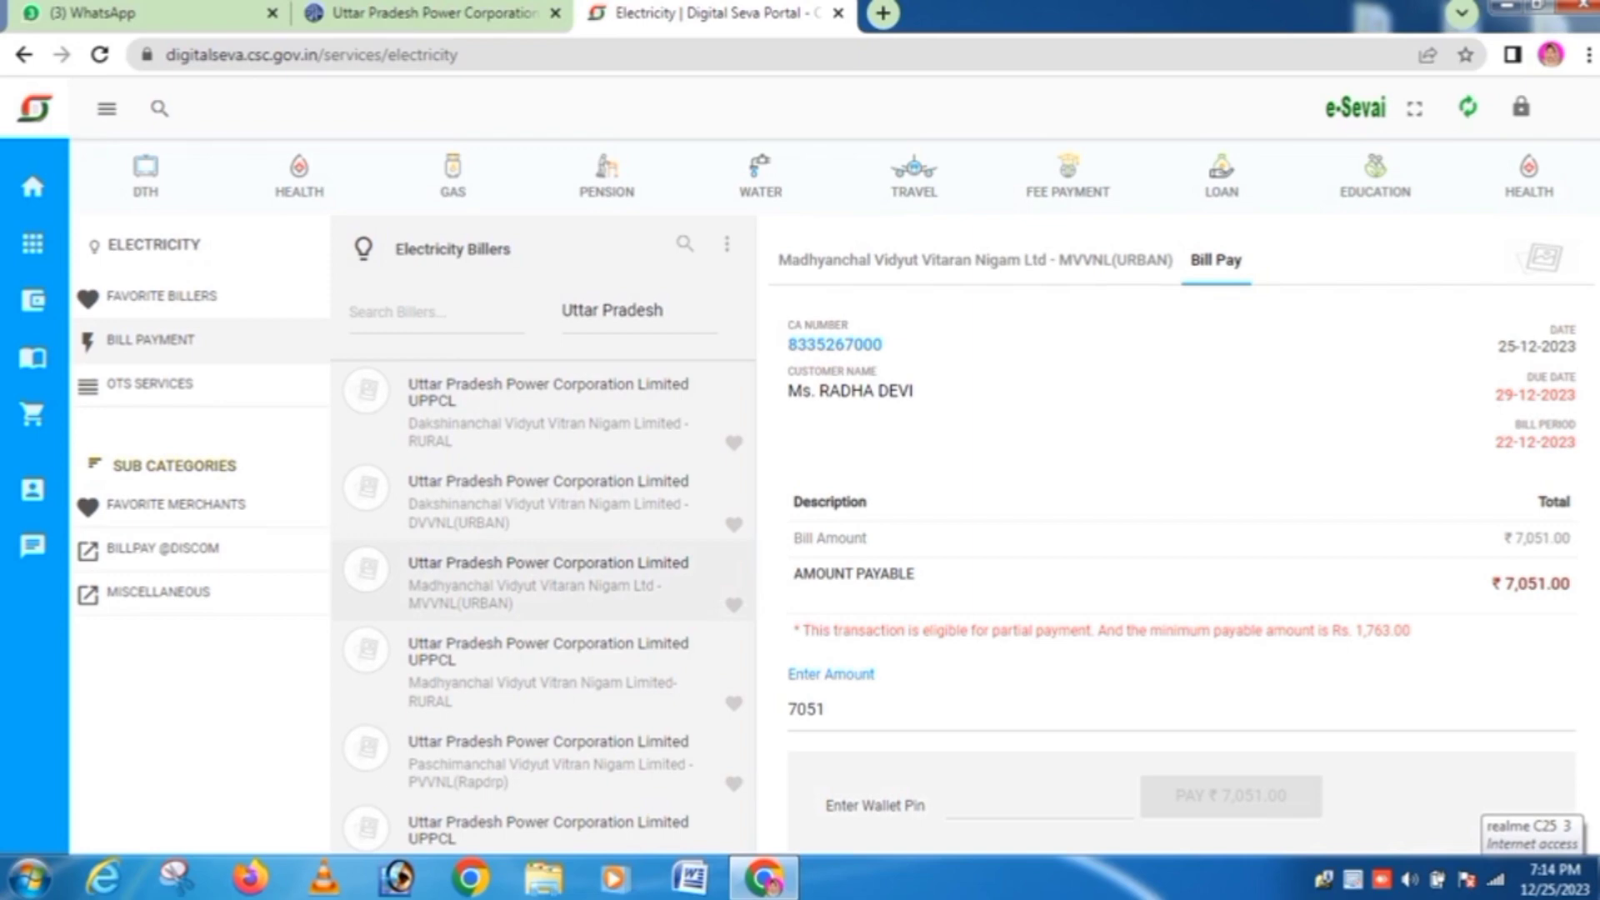
scroll(800, 500, down, 3)
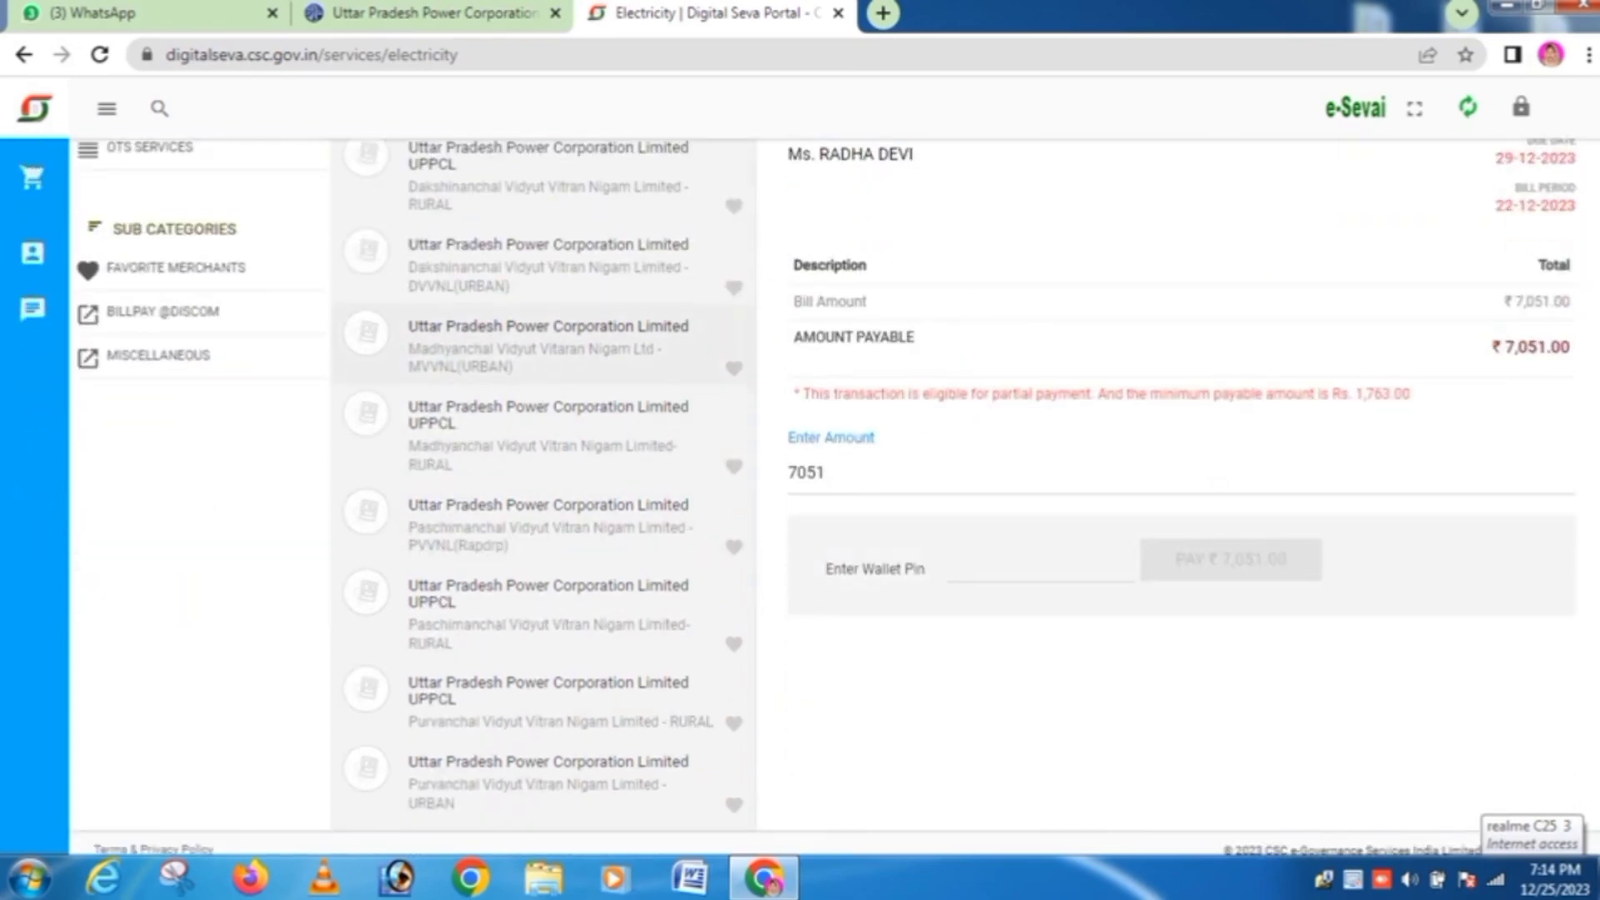
click(825, 474)
key(BackSpace)
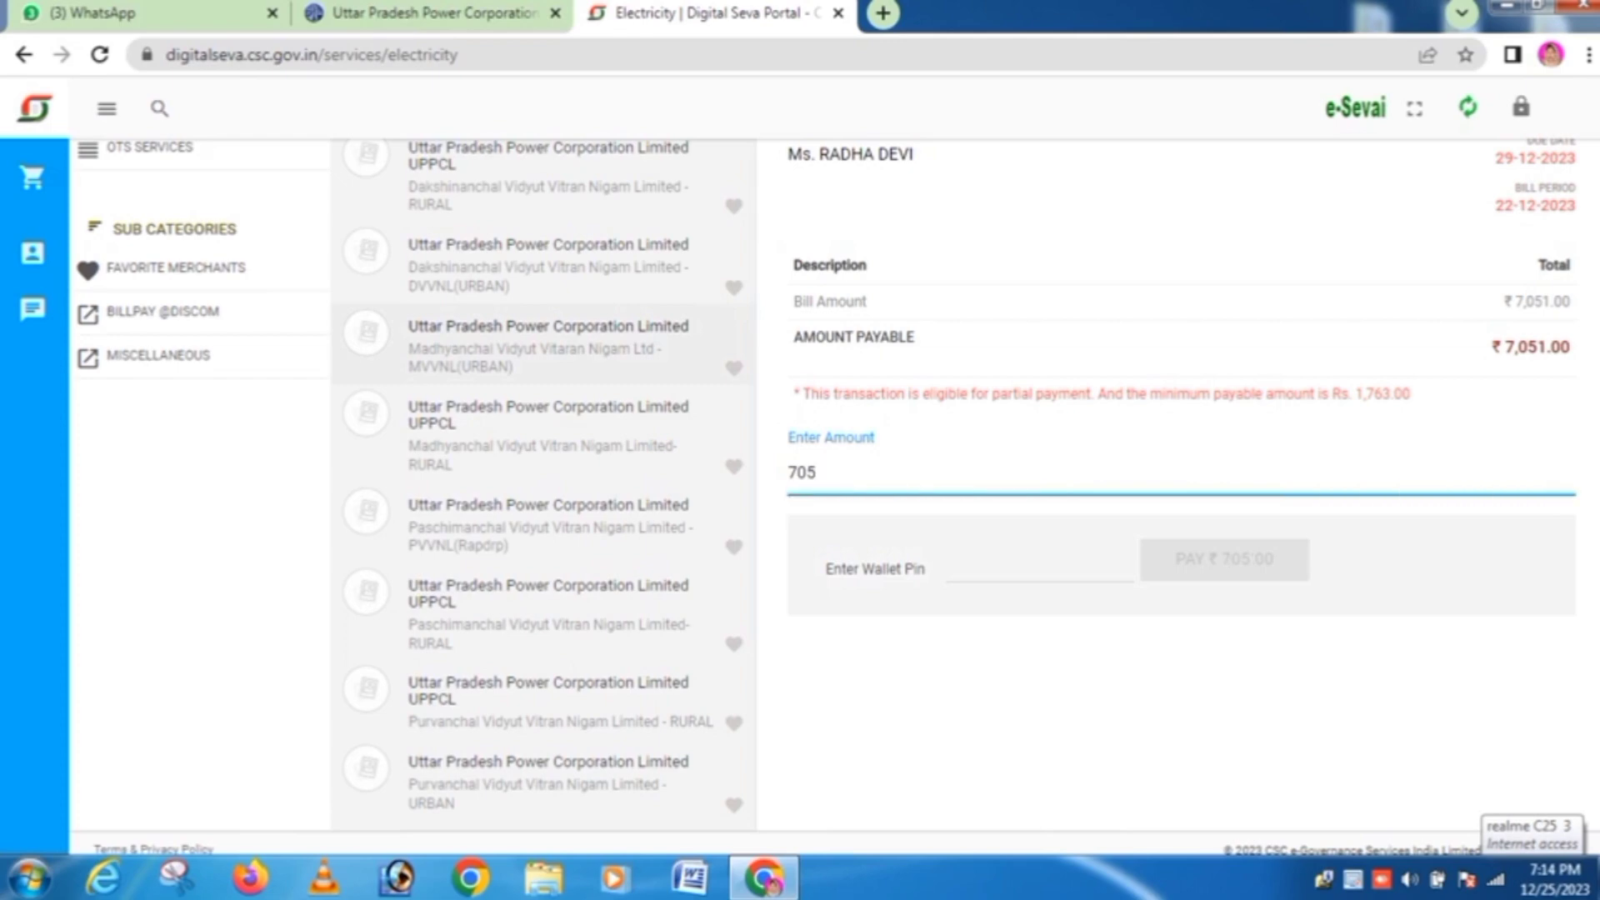
key(BackSpace)
key(BackSpace)
key(BackSpace)
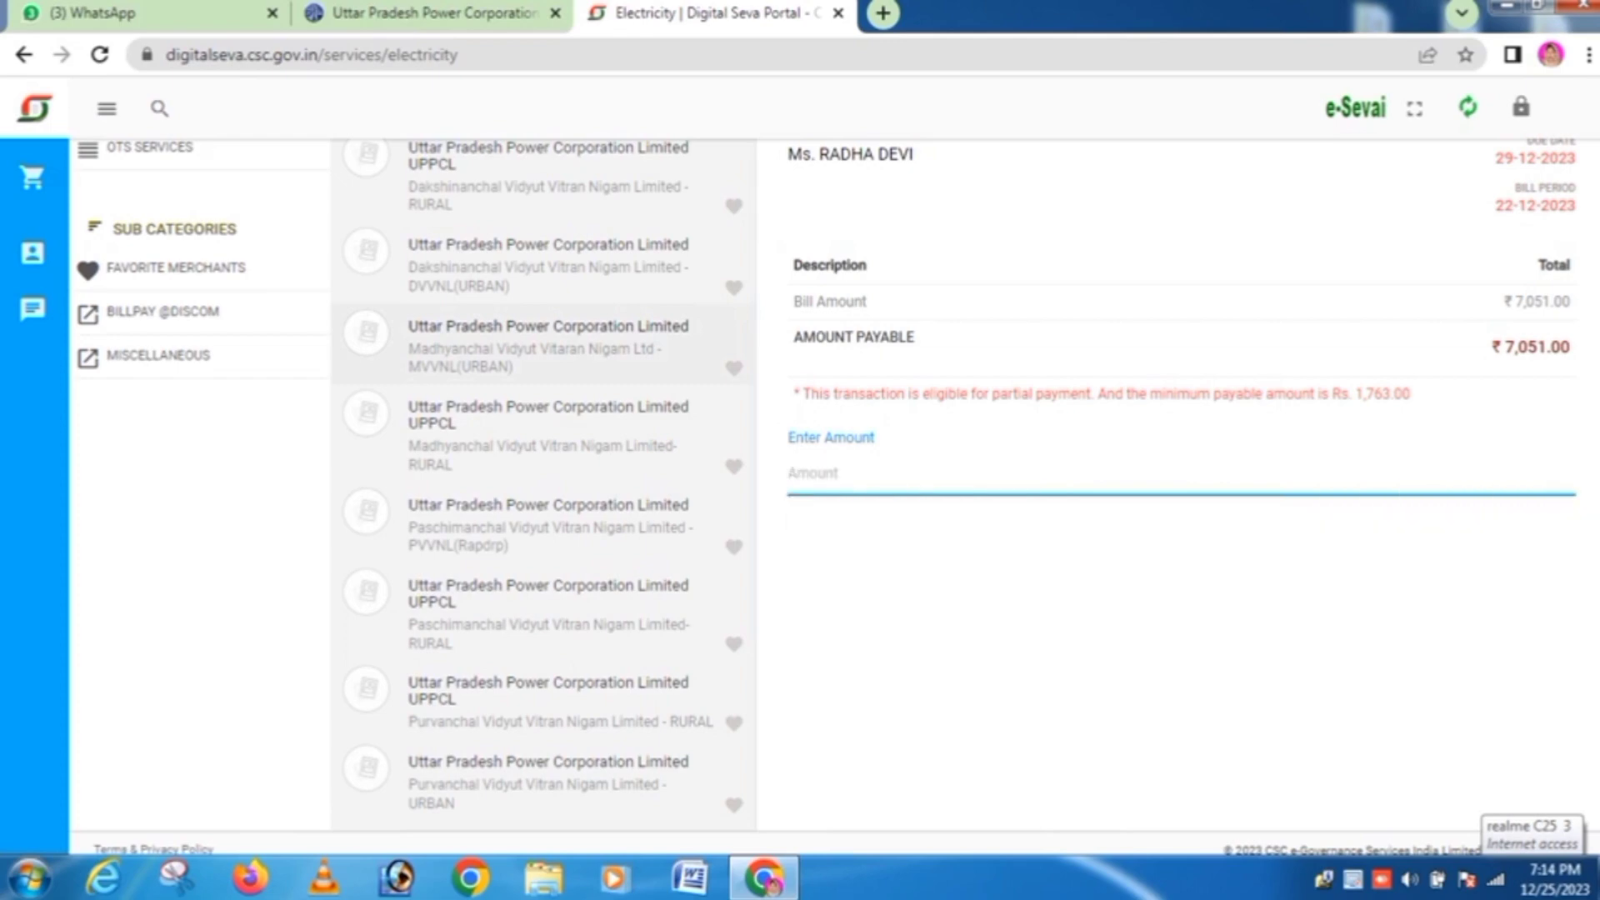
scroll(801, 501, up, 3)
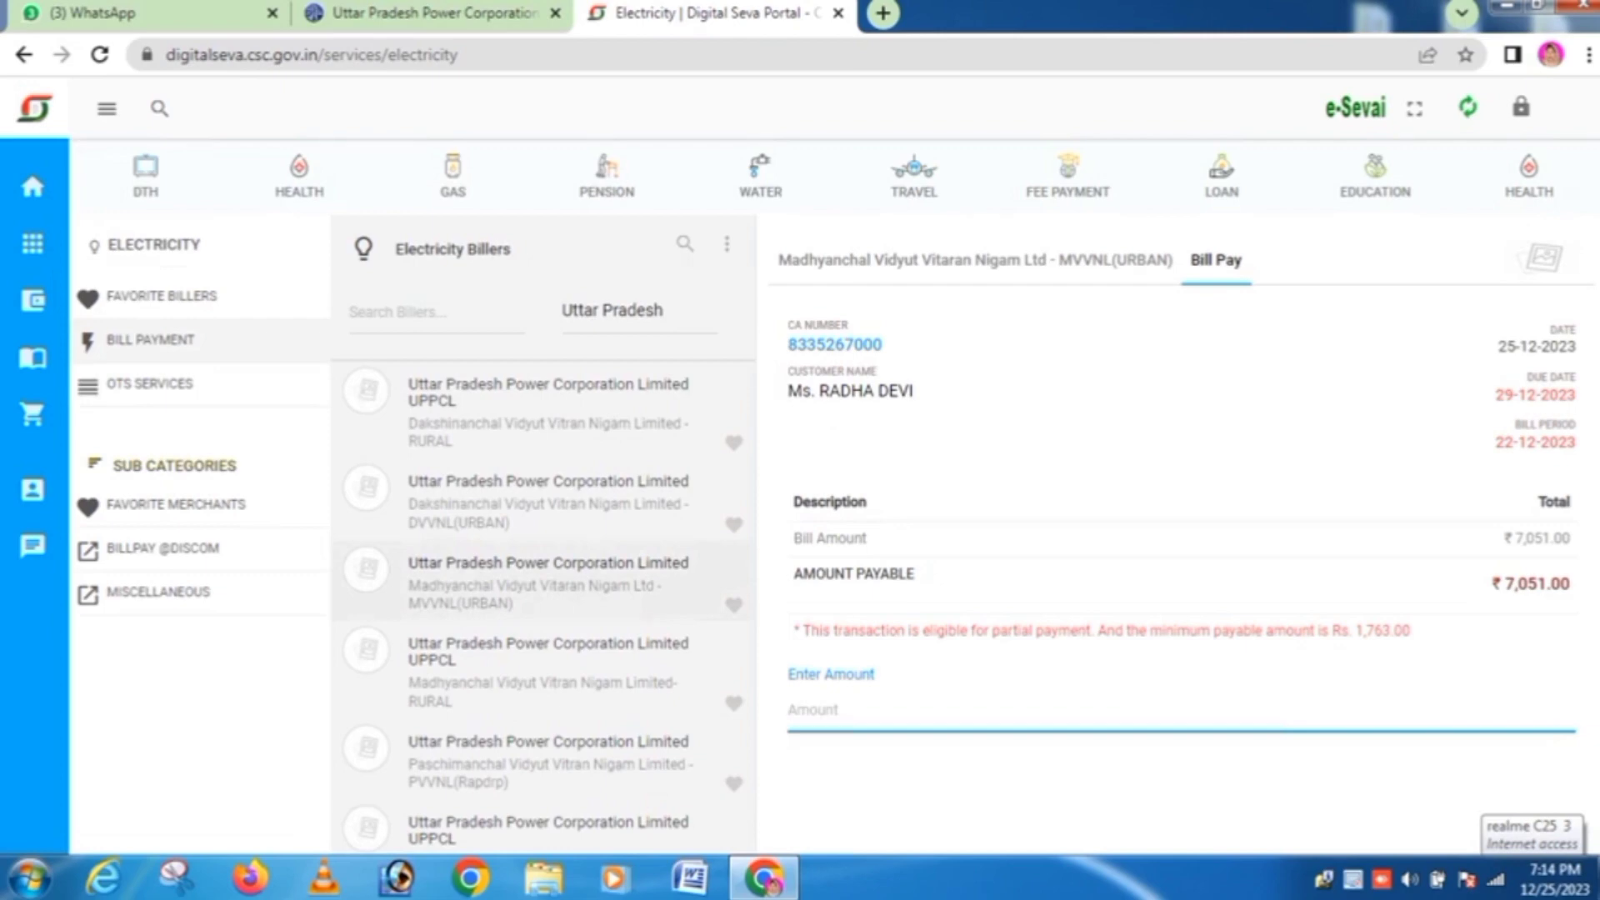